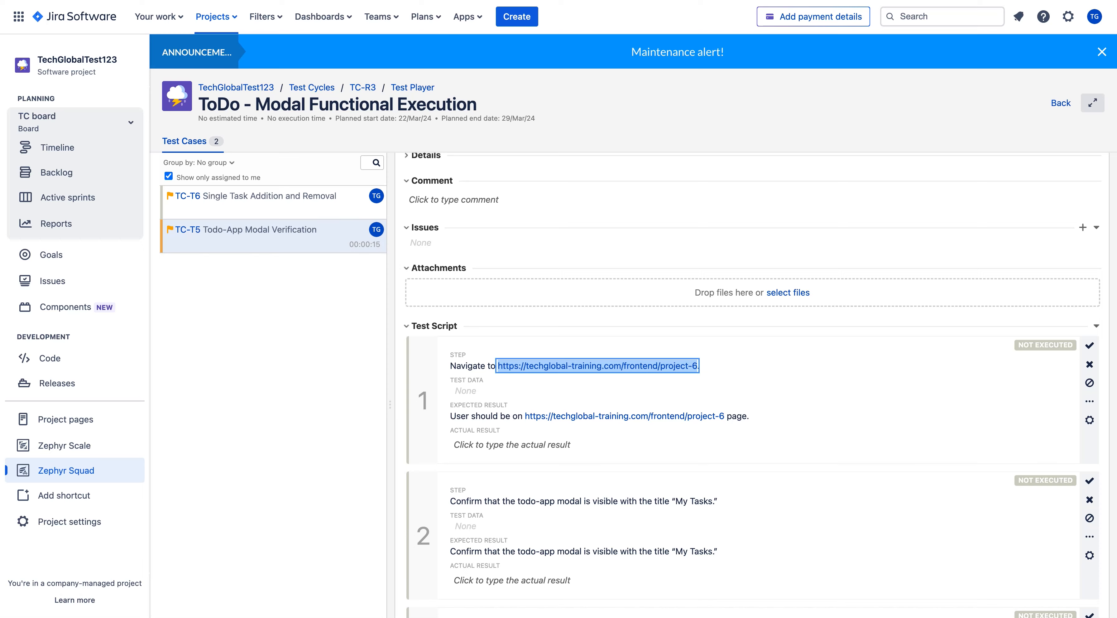
# - Check that the project-6 page opens on the TechGlobal site and mark step 1 of TC-T5 as Pass
pyautogui.hotkey('ctrl', 'Tab')
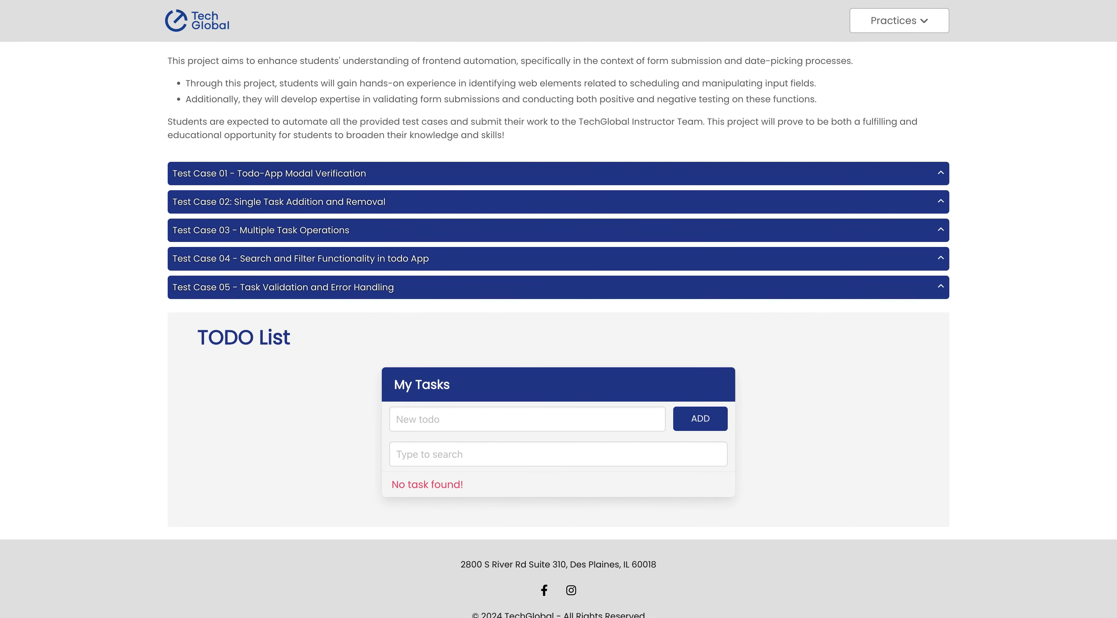
pyautogui.hotkey('ctrl', 'shift', 'Tab')
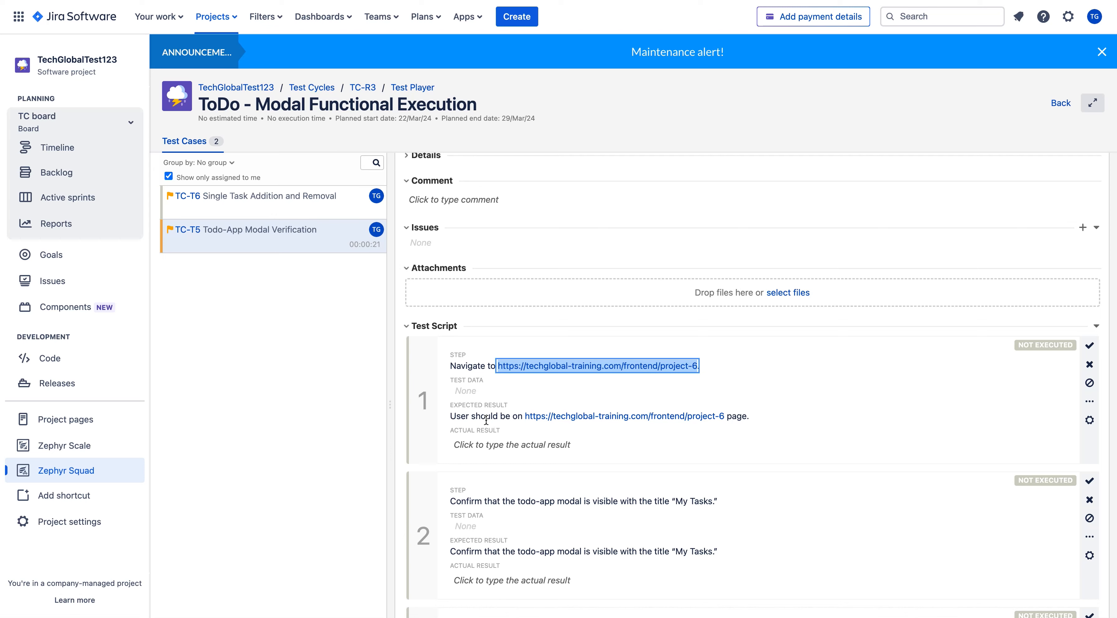
pyautogui.hotkey('ctrl', 'Tab')
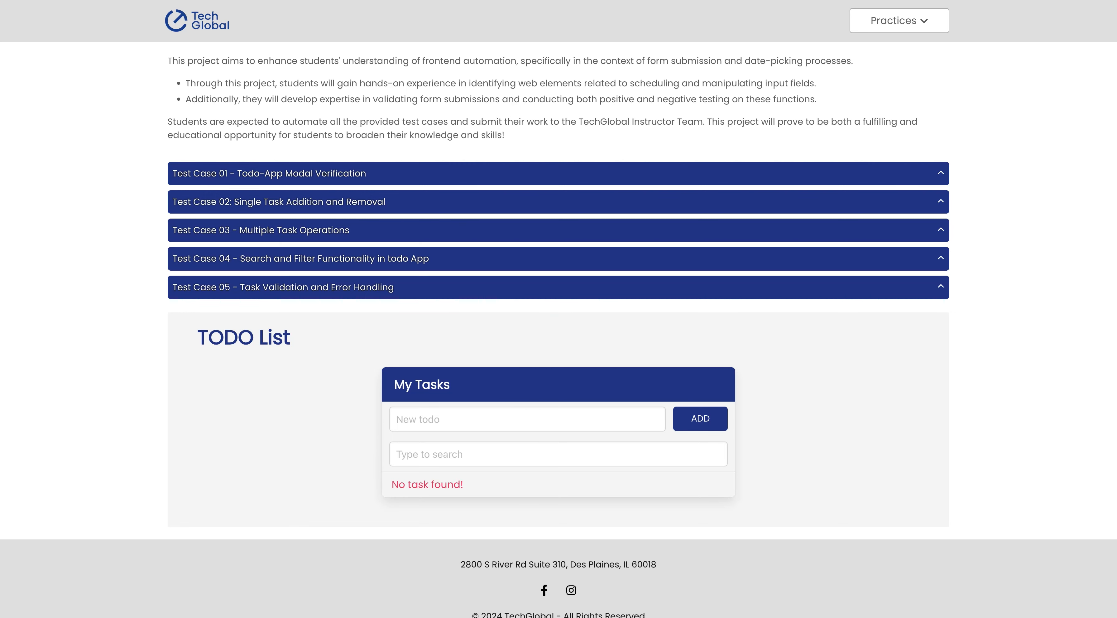
pyautogui.click(378, 0)
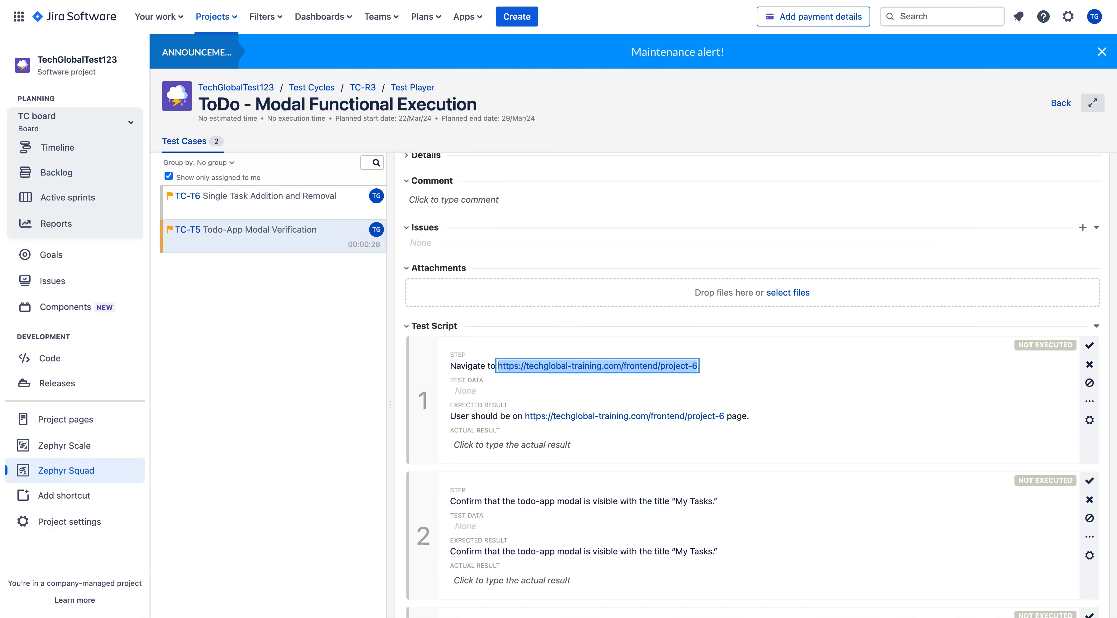
pyautogui.click(1088, 345)
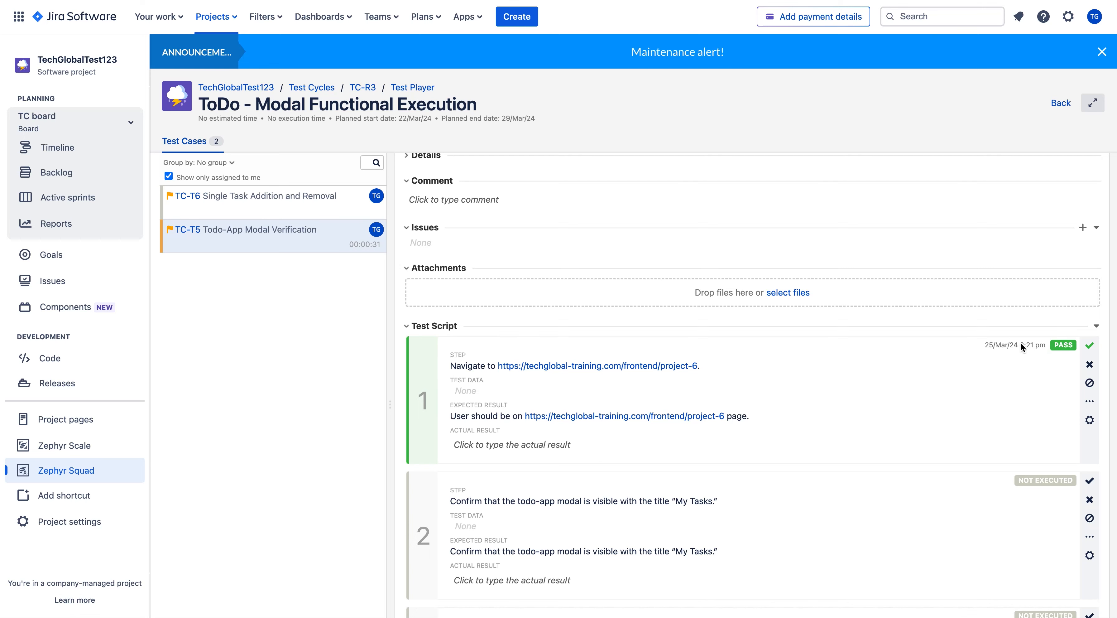
# - Verify the "My Tasks" title of the todo-app modal and mark step 2 as Pass
pyautogui.scroll(-3, 890, 396)
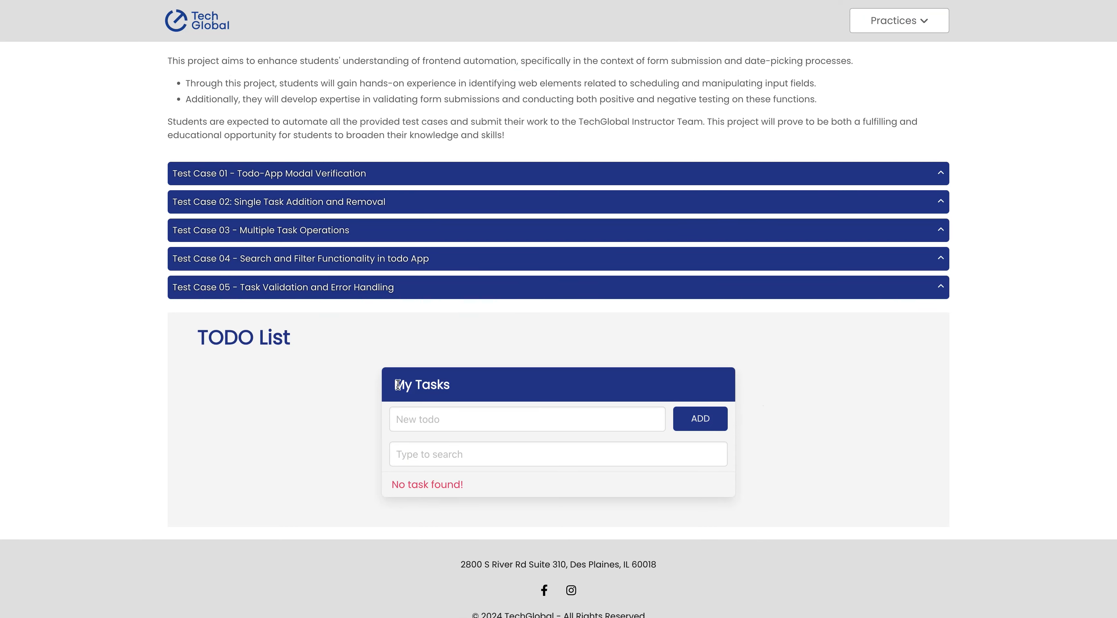
pyautogui.moveTo(397, 385); pyautogui.dragTo(451, 386)
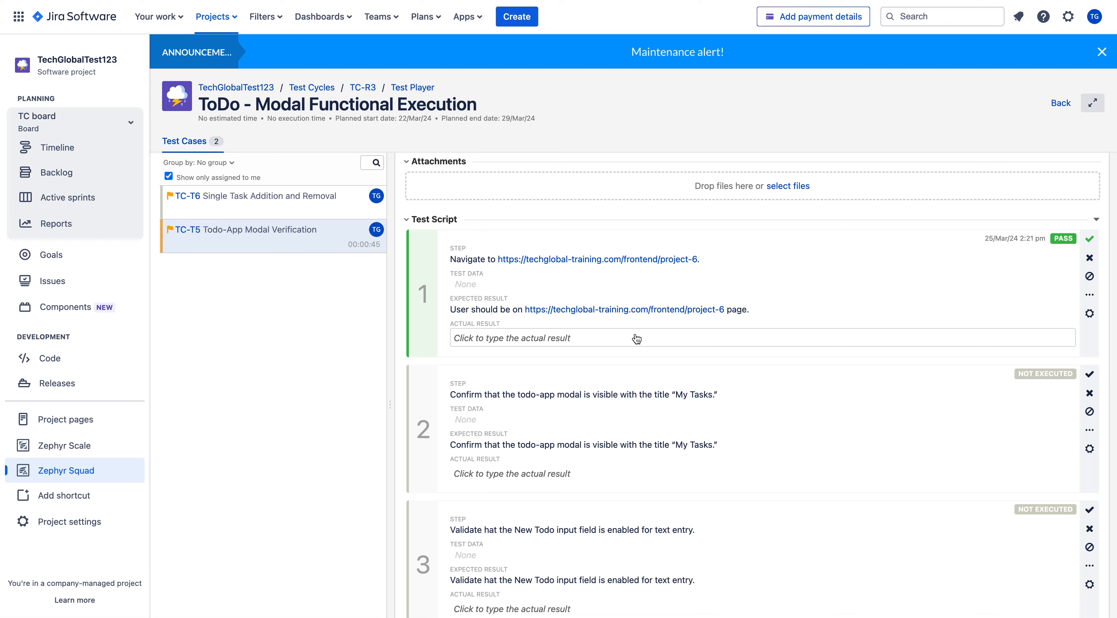
pyautogui.click(1089, 375)
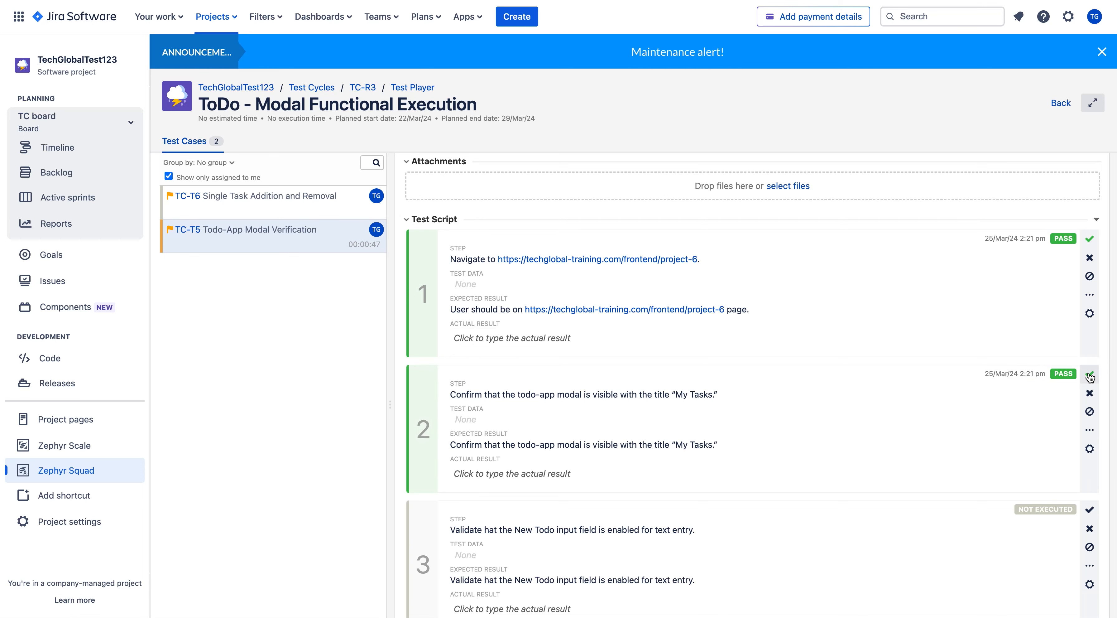
# - Test the New todo field by entering "dsfsd" and clearing it, and mark step 3 as Pass
pyautogui.scroll(-3, 819, 377)
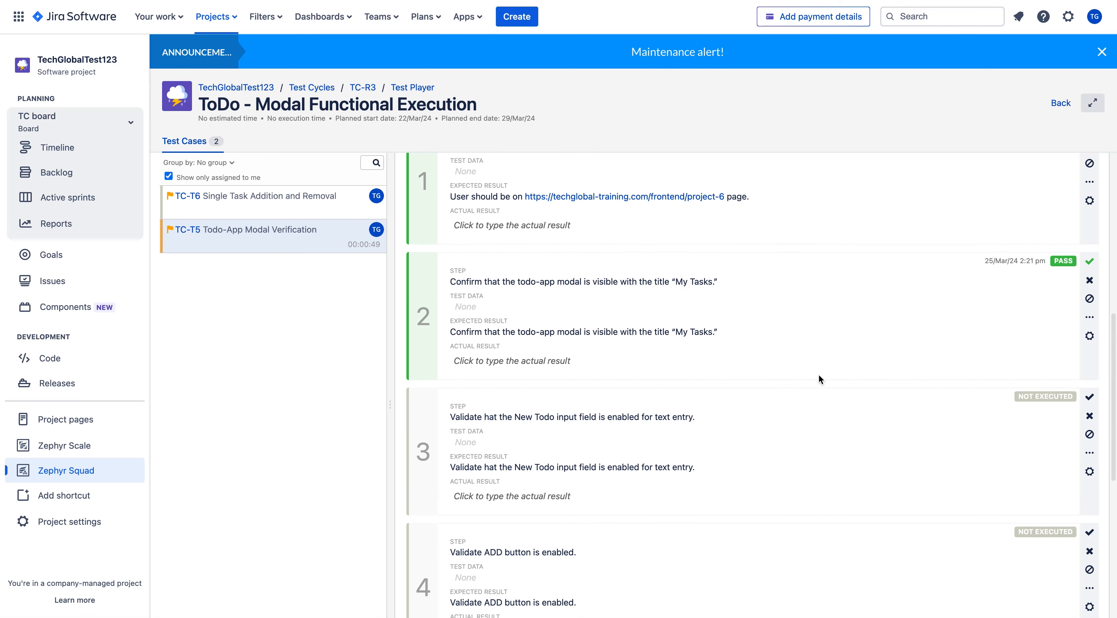
pyautogui.scroll(-3, 819, 377)
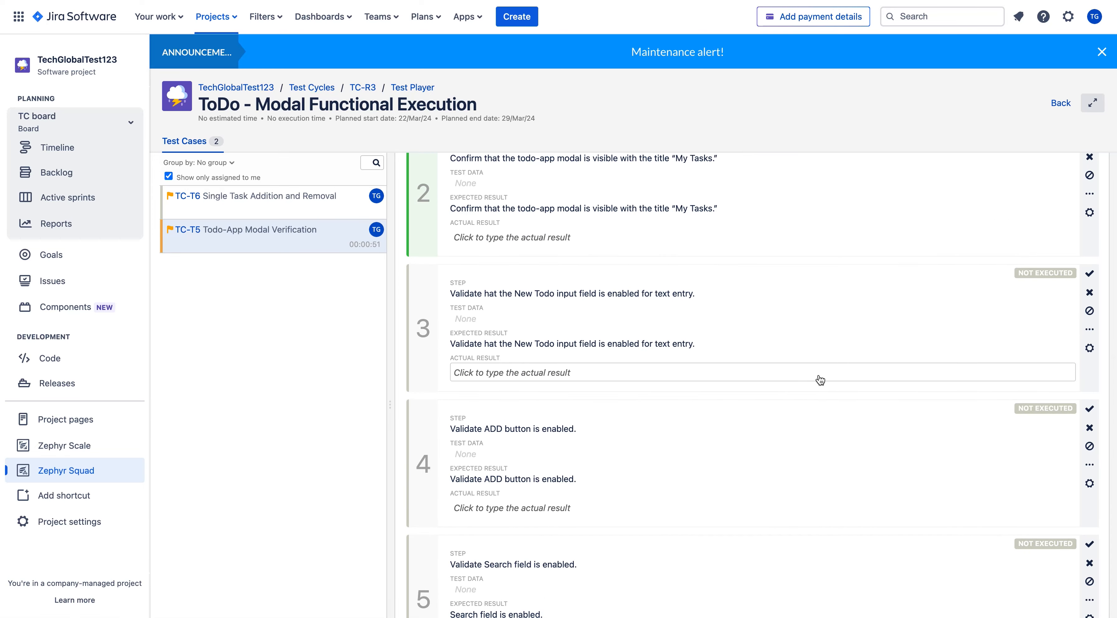
pyautogui.scroll(-2, 820, 380)
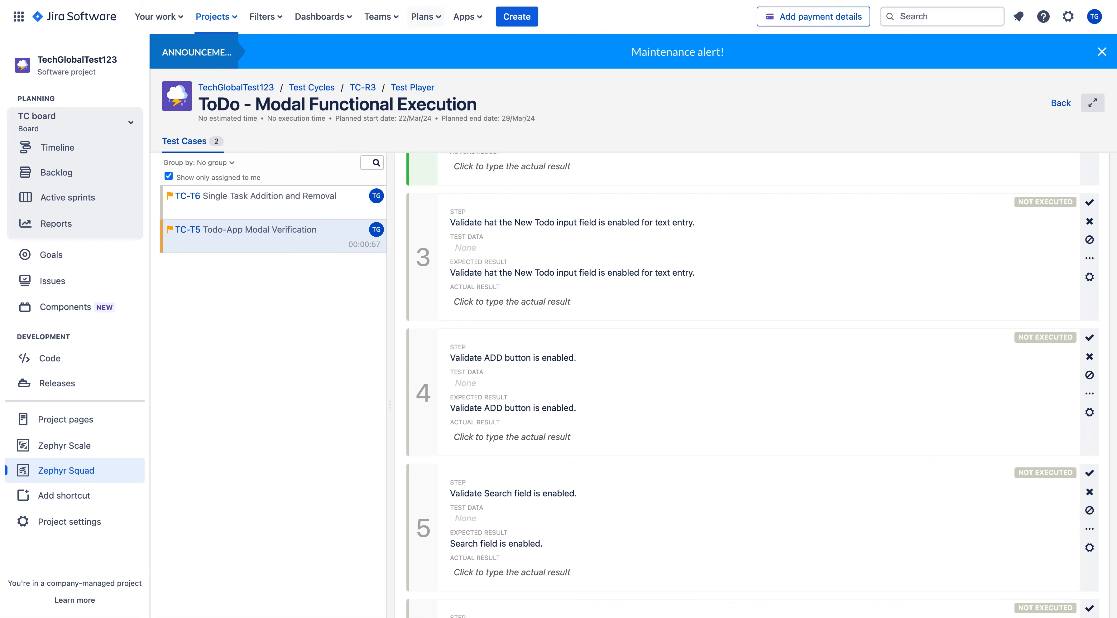
pyautogui.click(403, 0)
pyautogui.click(431, 416)
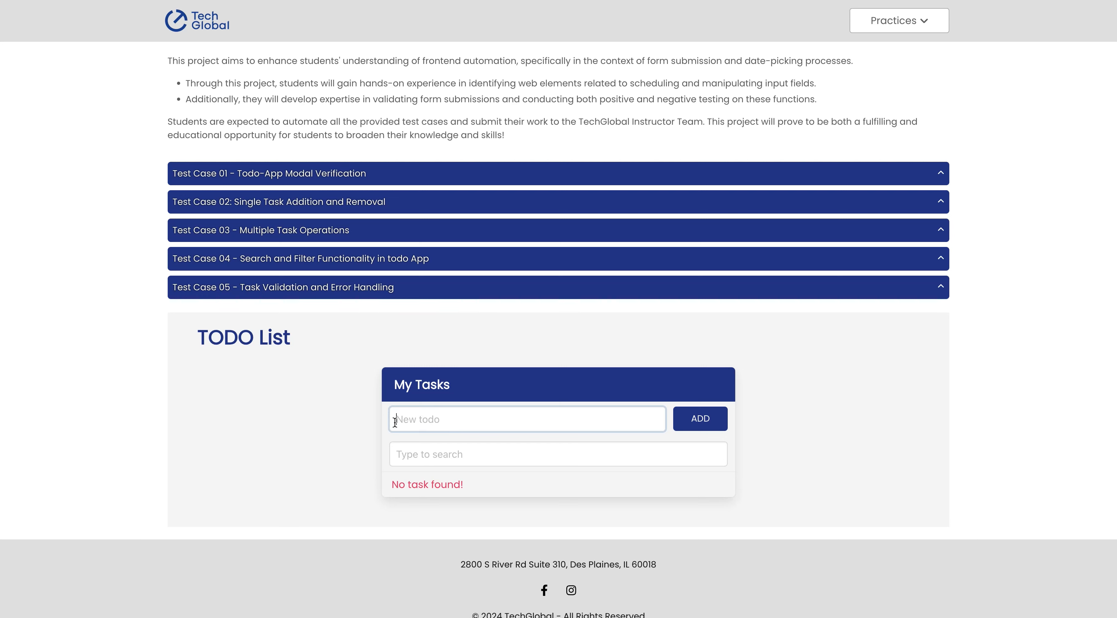
pyautogui.write('dsfsd')
pyautogui.press('BackSpace')
pyautogui.press('BackSpace')
pyautogui.press('BackSpace')
pyautogui.press('BackSpace')
pyautogui.press('BackSpace')
pyautogui.click(243, 0)
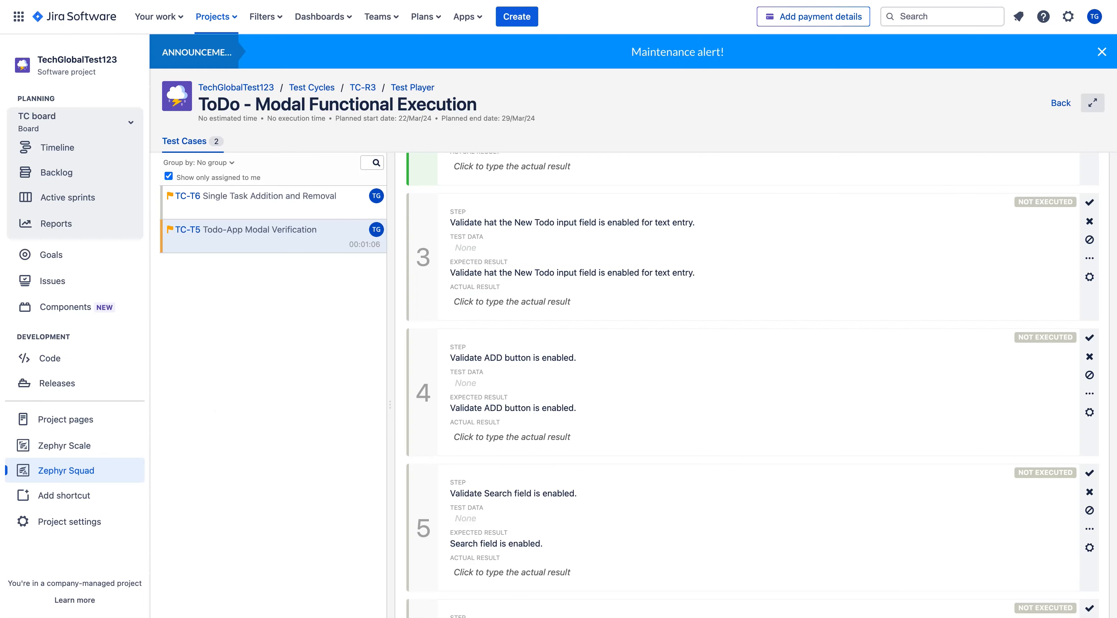
pyautogui.click(1097, 206)
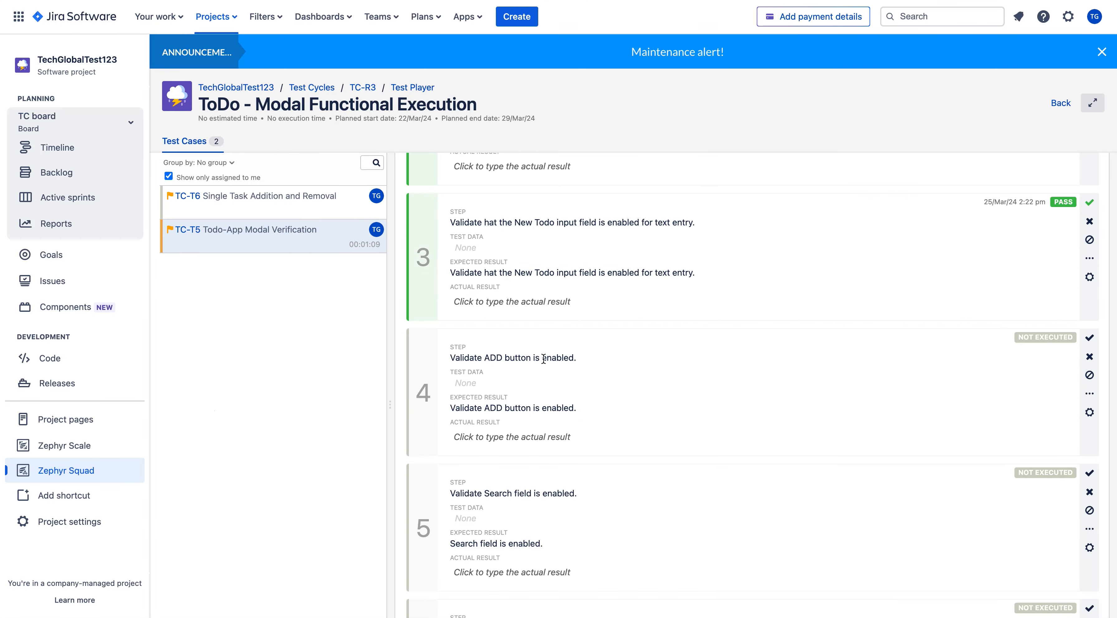
# - Check the ADD button in the My Tasks modal and mark step 4 as Pass
pyautogui.click(347, 0)
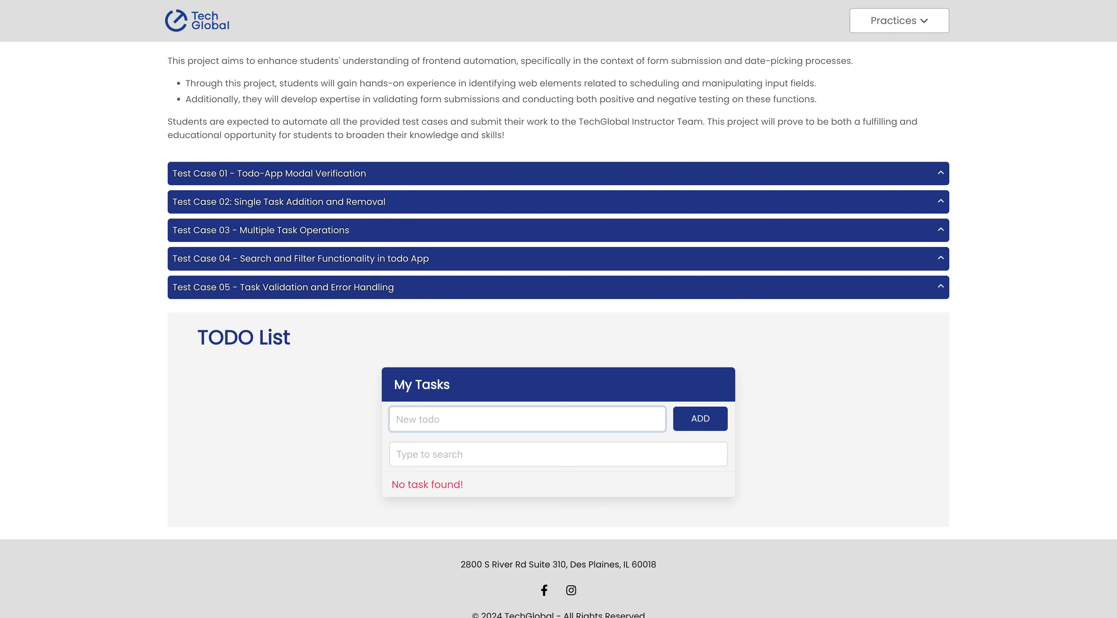
pyautogui.hotkey('ctrl', 'Tab')
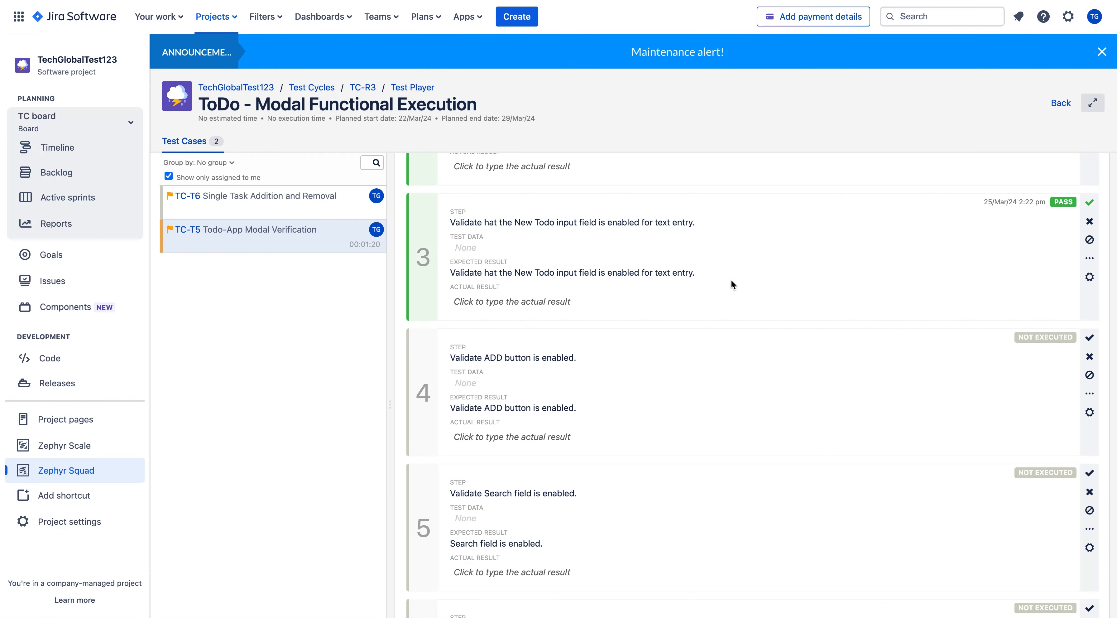
pyautogui.click(1090, 338)
# - Test the todo app's search field by entering "fsfsdfsd" and clearing it, and mark step 5 as Pass
pyautogui.scroll(-3, 662, 419)
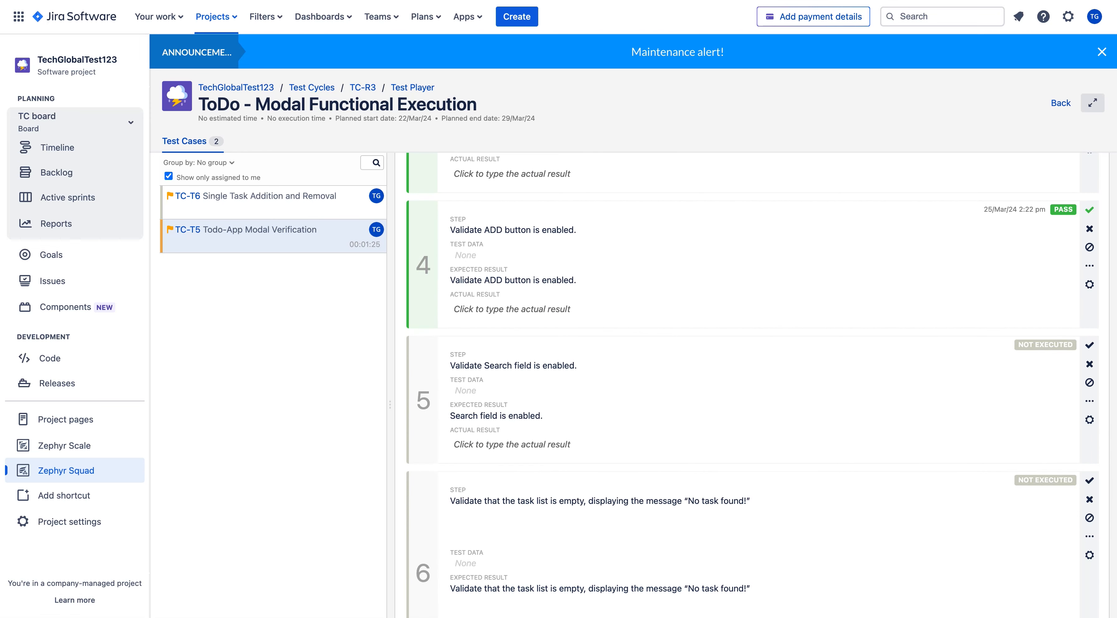
pyautogui.hotkey('ctrl', 'Tab')
pyautogui.click(458, 456)
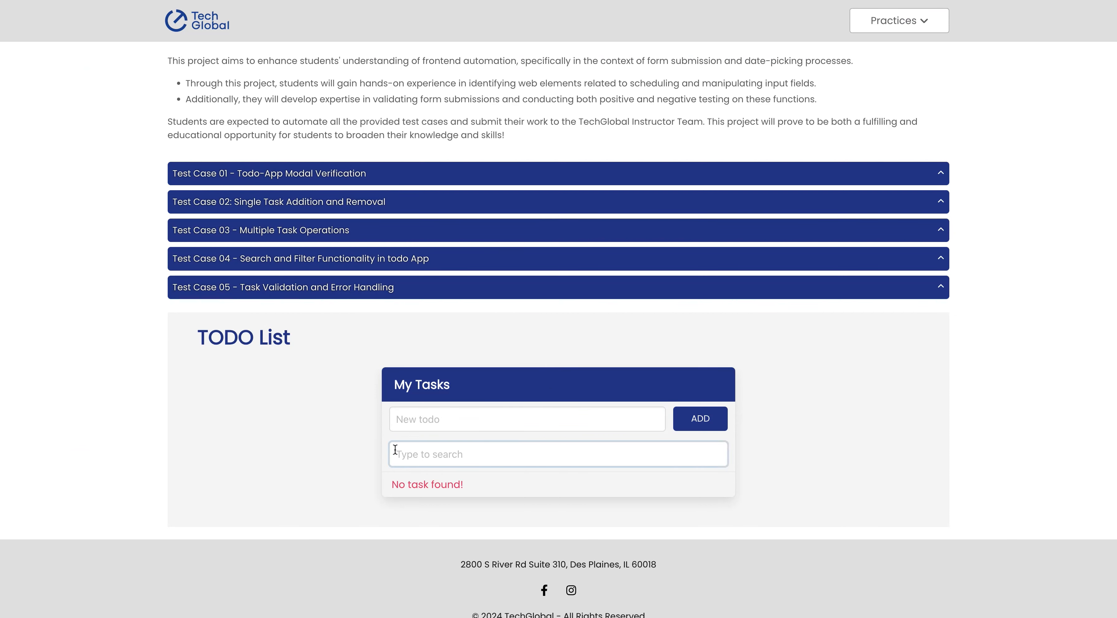
pyautogui.write('fsfsdfsd')
pyautogui.press('BackSpace')
pyautogui.press('BackSpace')
pyautogui.press('BackSpace')
pyautogui.press('BackSpace')
pyautogui.press('BackSpace')
pyautogui.press('BackSpace')
pyautogui.press('BackSpace')
pyautogui.press('BackSpace')
pyautogui.click(253, 1)
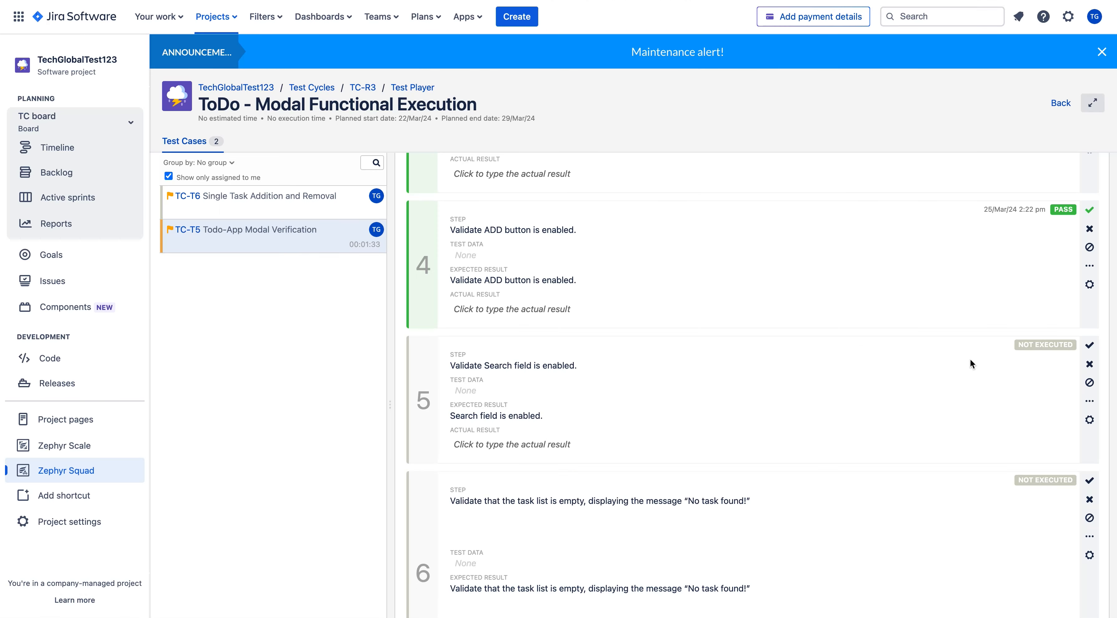
pyautogui.click(1089, 345)
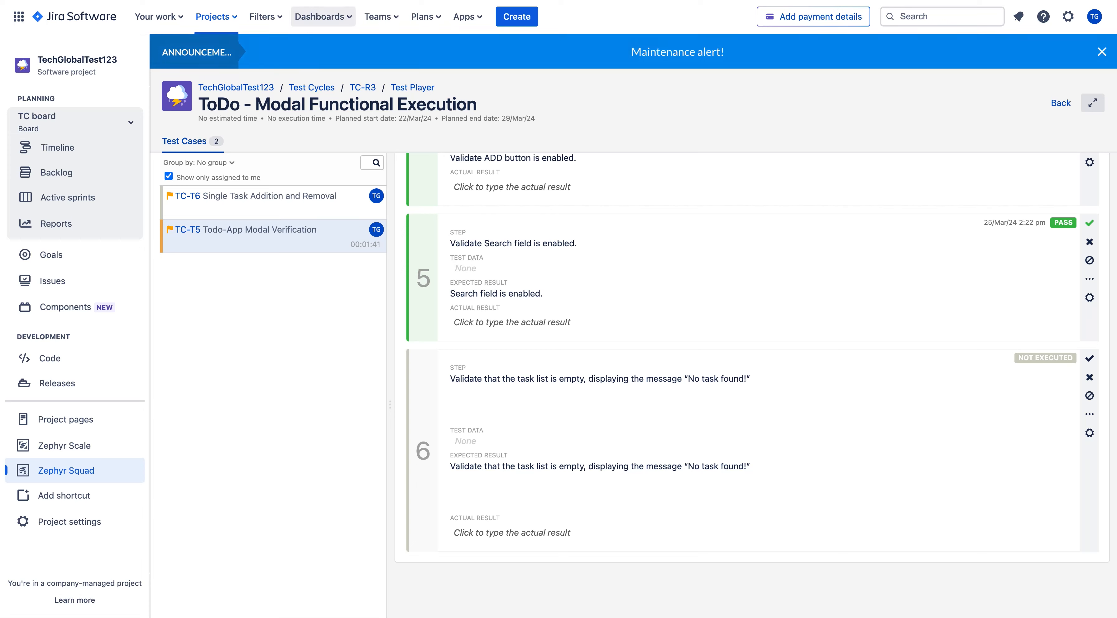
# - Capture a screenshot of the TODO List area with "No task found!" highlighted, and mark step 6 as Pass
pyautogui.click(304, 1)
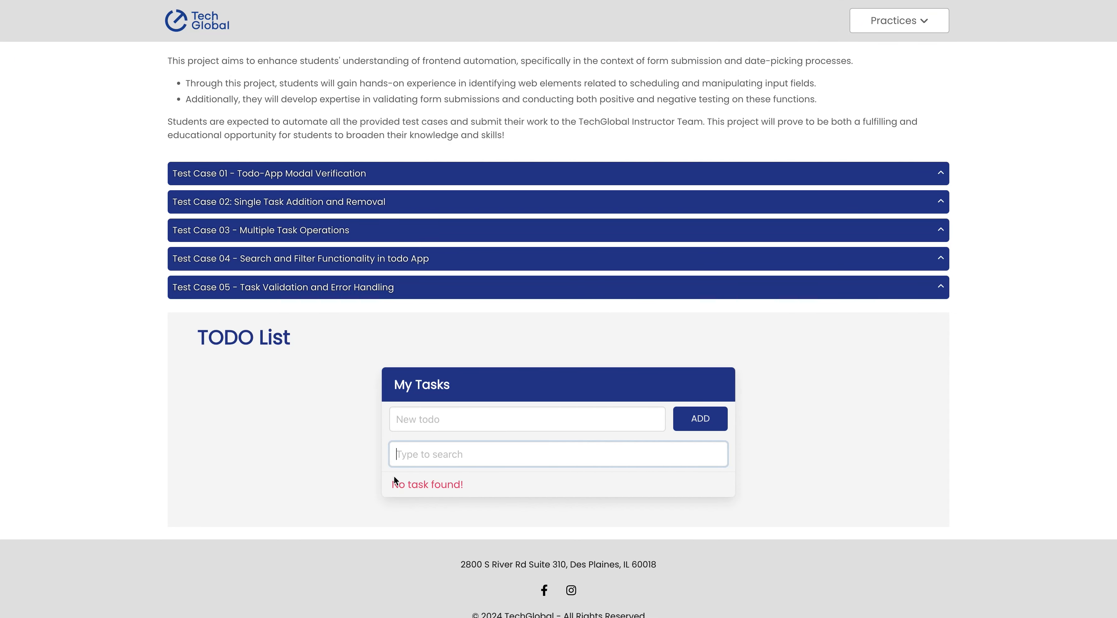
pyautogui.moveTo(390, 484); pyautogui.dragTo(458, 485)
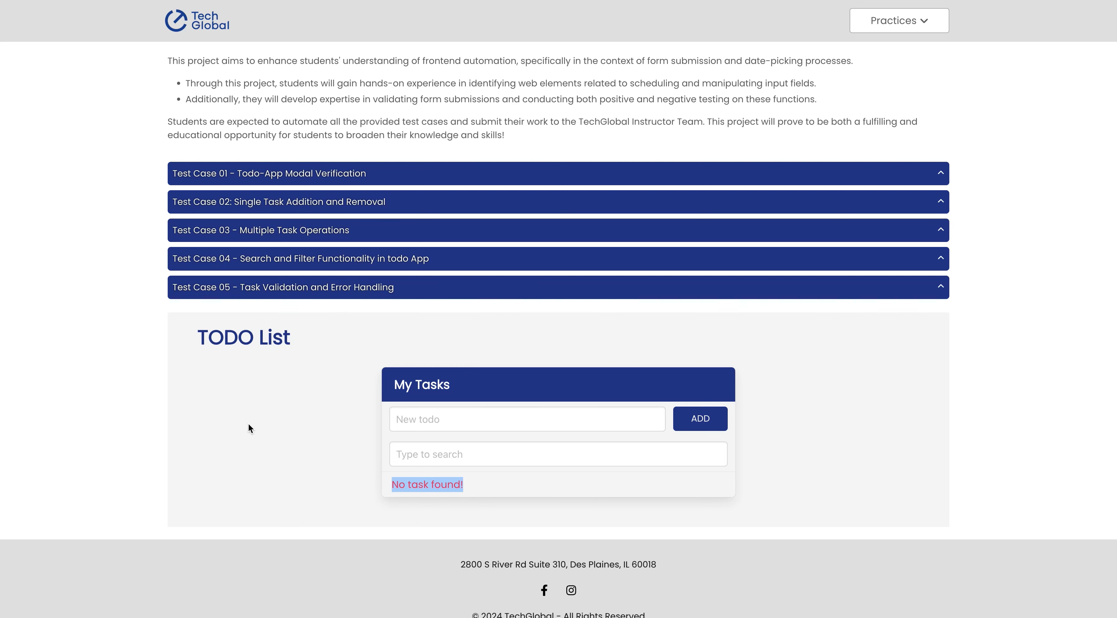
pyautogui.press('super+shift+4')
pyautogui.moveTo(140, 302); pyautogui.dragTo(992, 556)
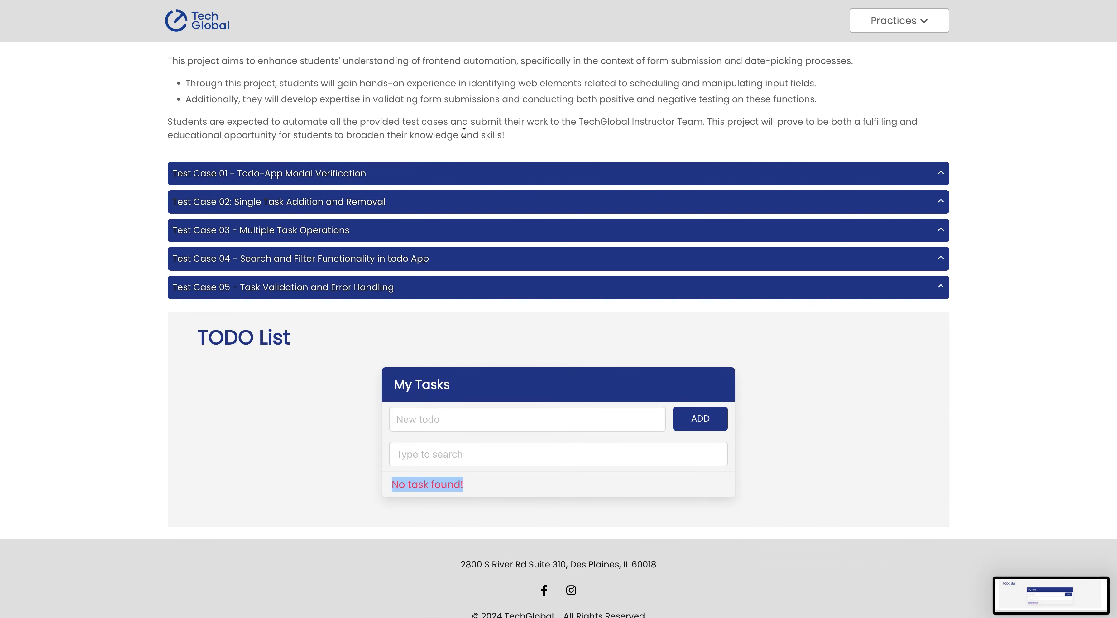
pyautogui.click(390, 1)
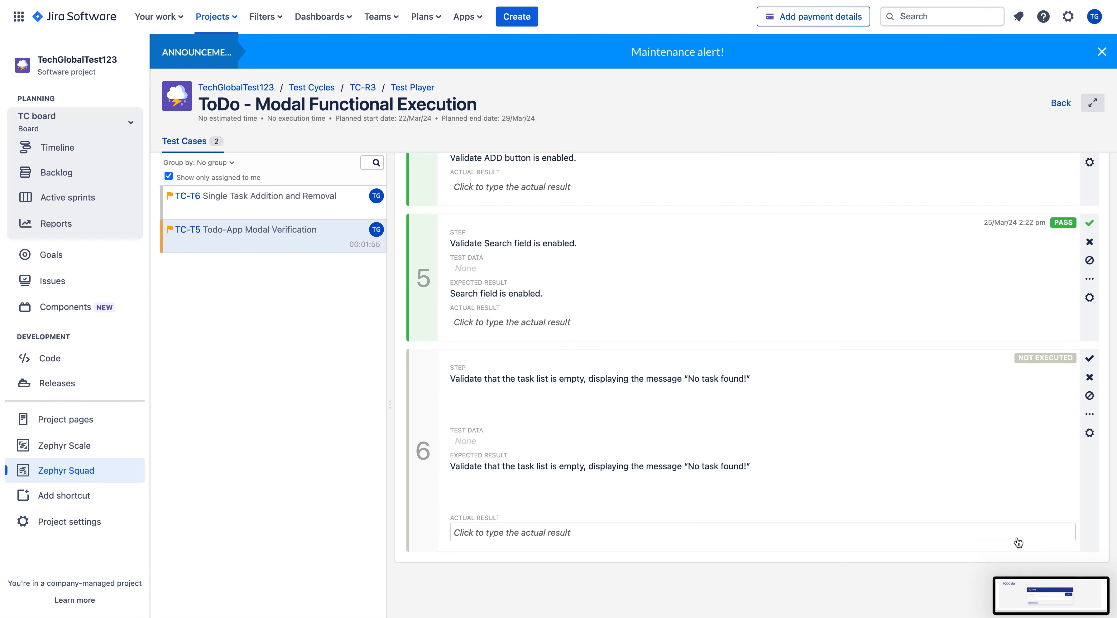
pyautogui.click(1089, 358)
# - Attach the desktop image "Screenshot 2024-03-25 at 2.22.54 PM" to the TC-T5 test execution
pyautogui.scroll(15, 884, 356)
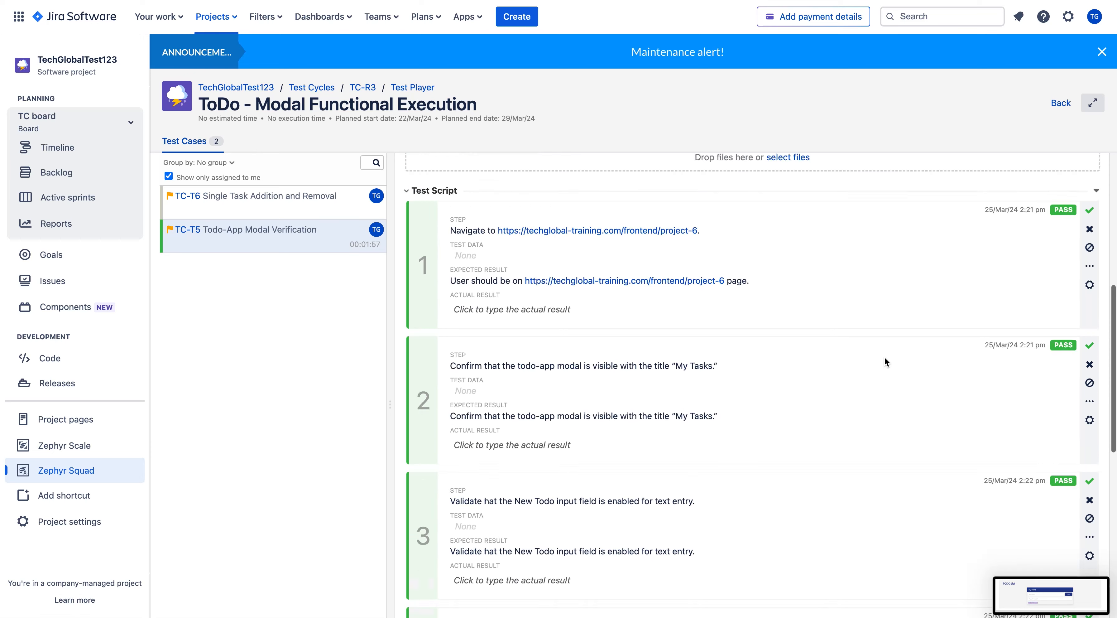
pyautogui.scroll(-2, 873, 489)
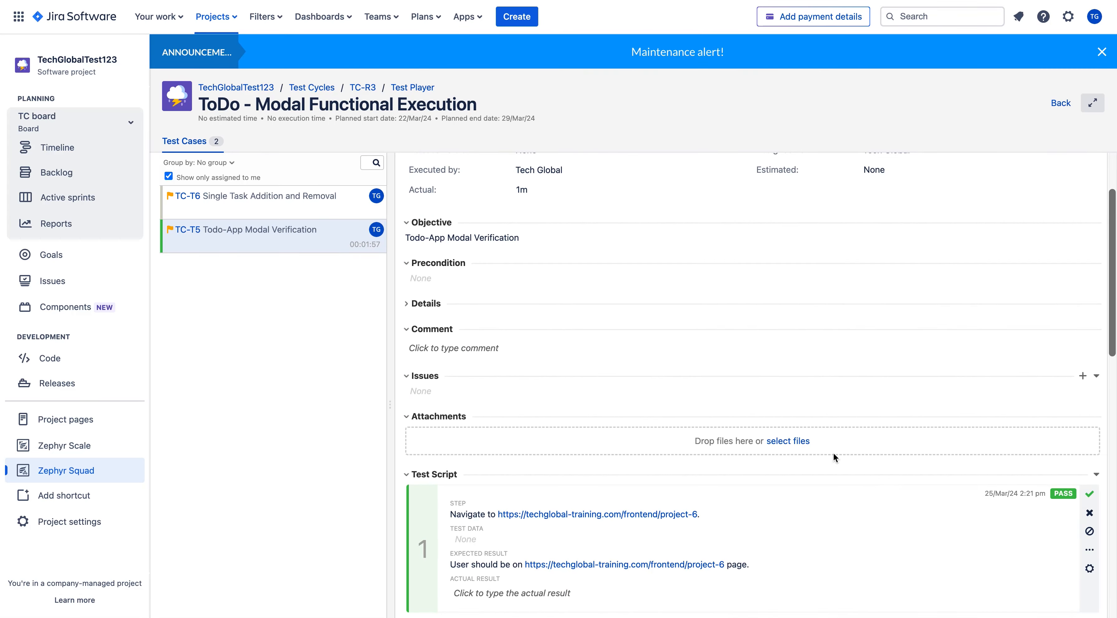
pyautogui.click(785, 440)
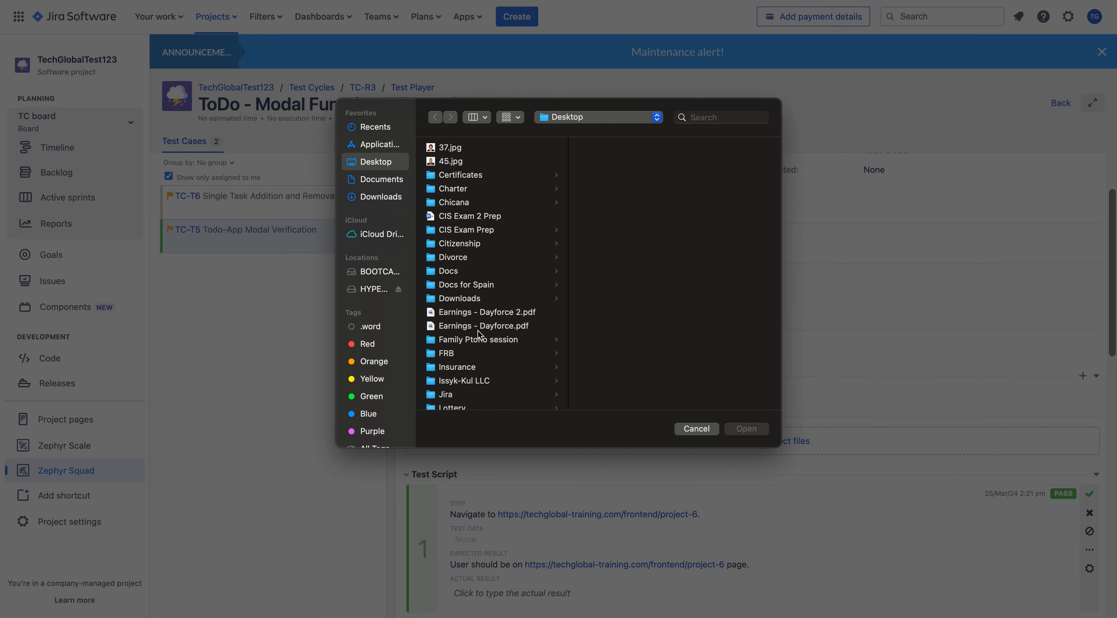
pyautogui.scroll(-10, 488, 346)
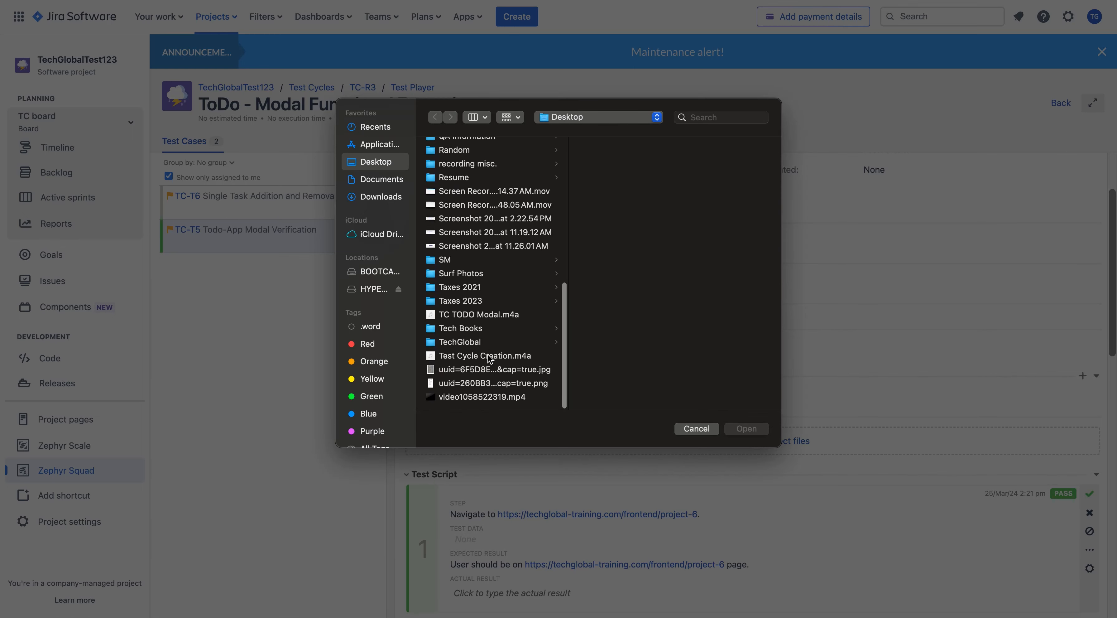
pyautogui.click(528, 249)
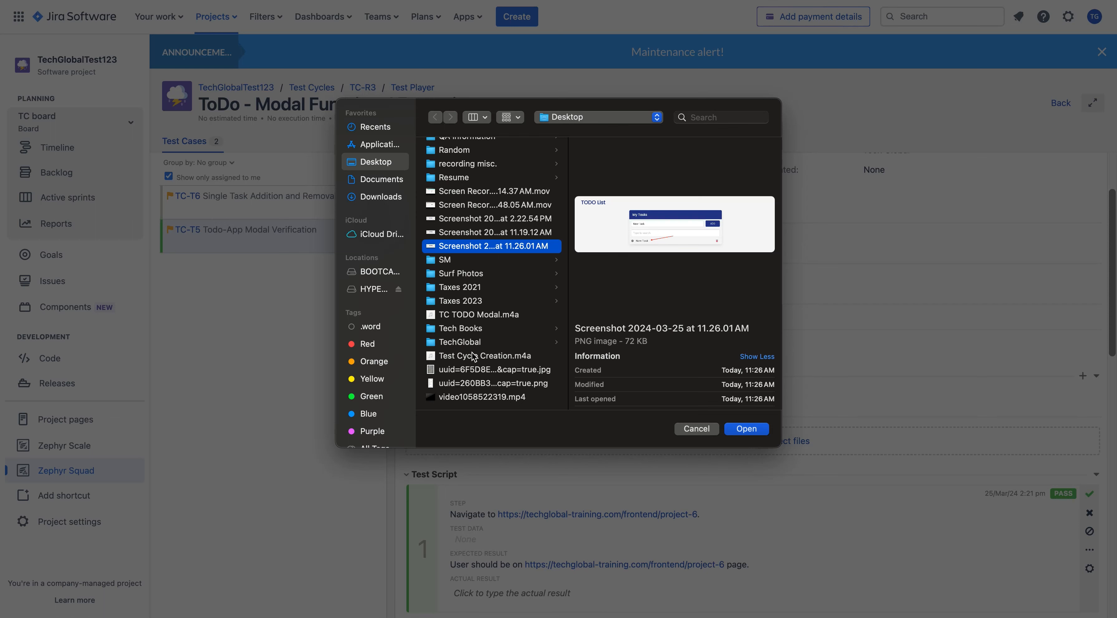
pyautogui.scroll(-3, 474, 355)
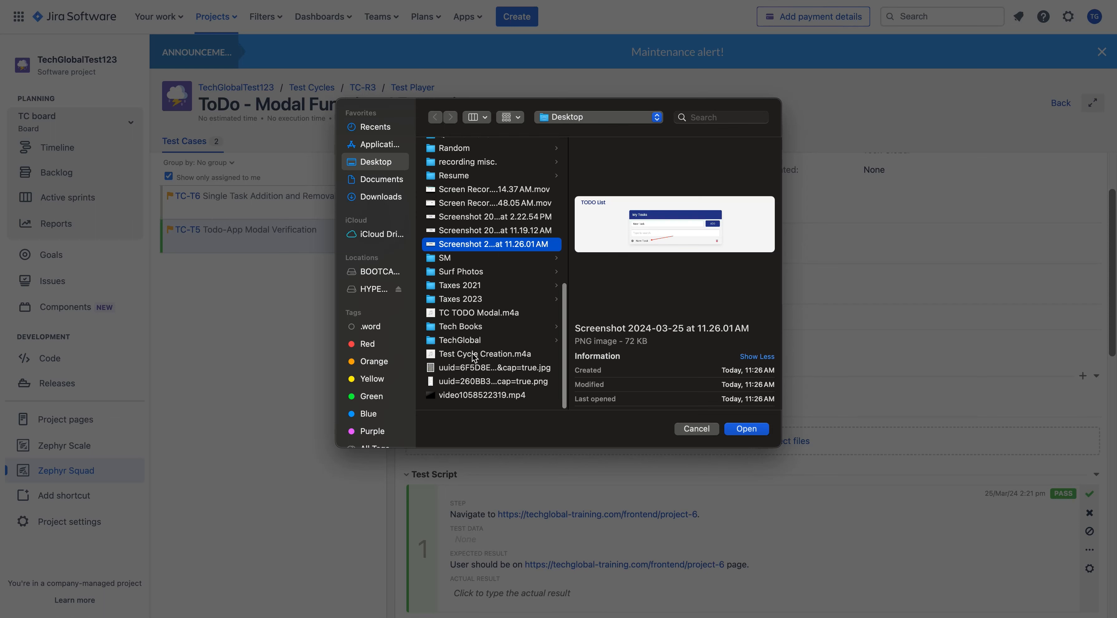
pyautogui.click(523, 233)
pyautogui.click(523, 218)
pyautogui.click(525, 210)
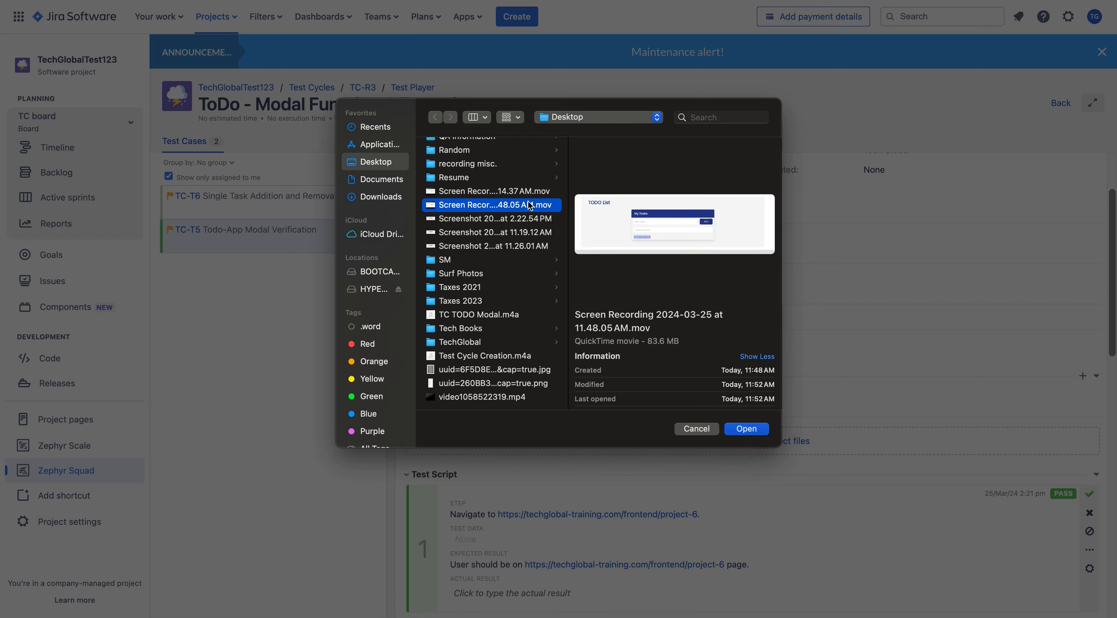
pyautogui.click(524, 214)
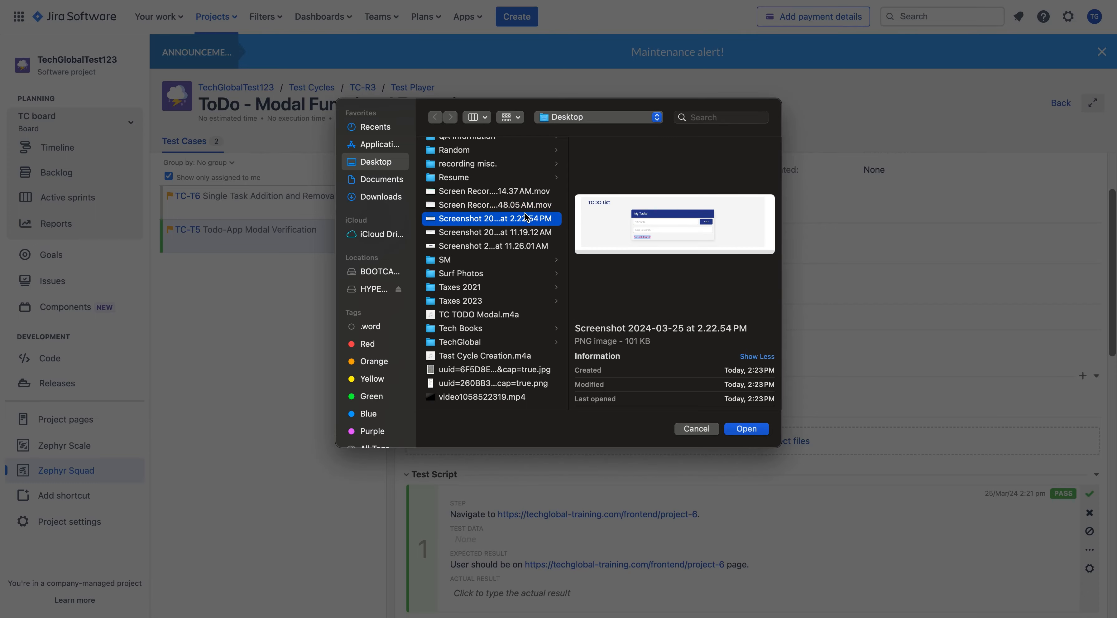
pyautogui.click(746, 428)
# - Review the TC-T5 execution's attachment, the status of every test script step and the overall status
pyautogui.scroll(-3, 756, 431)
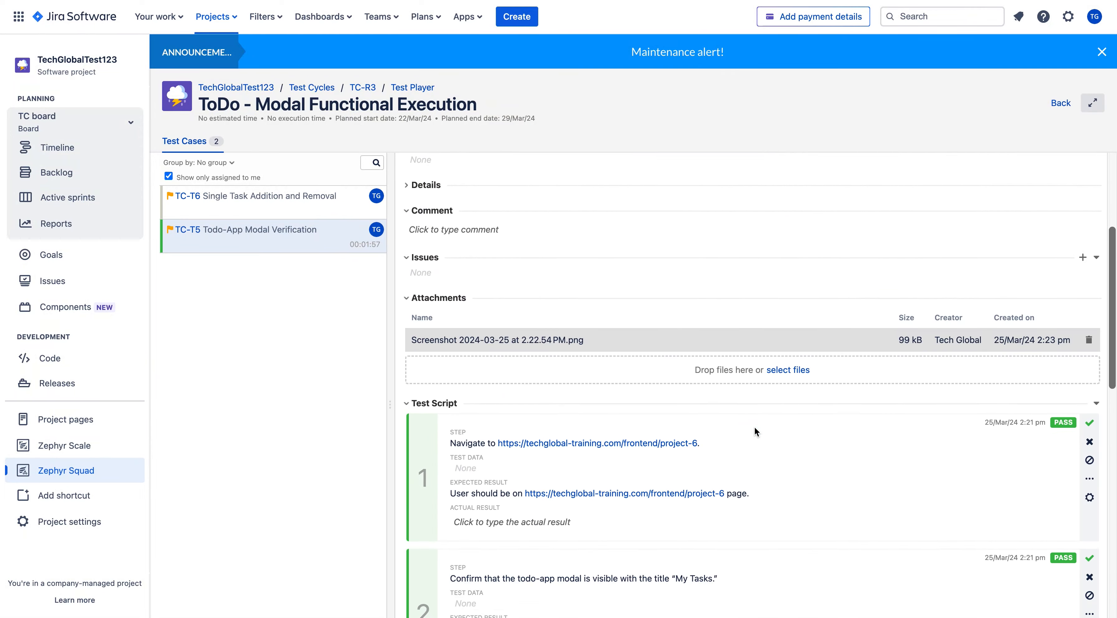
pyautogui.scroll(-15, 565, 353)
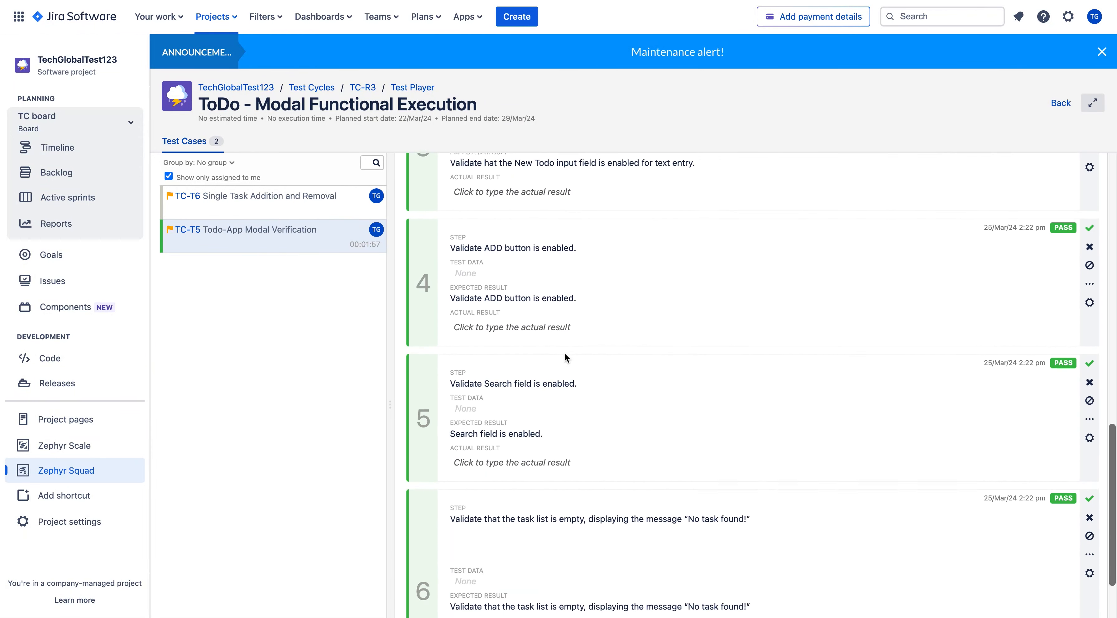
pyautogui.scroll(-5, 564, 352)
pyautogui.scroll(20, 875, 315)
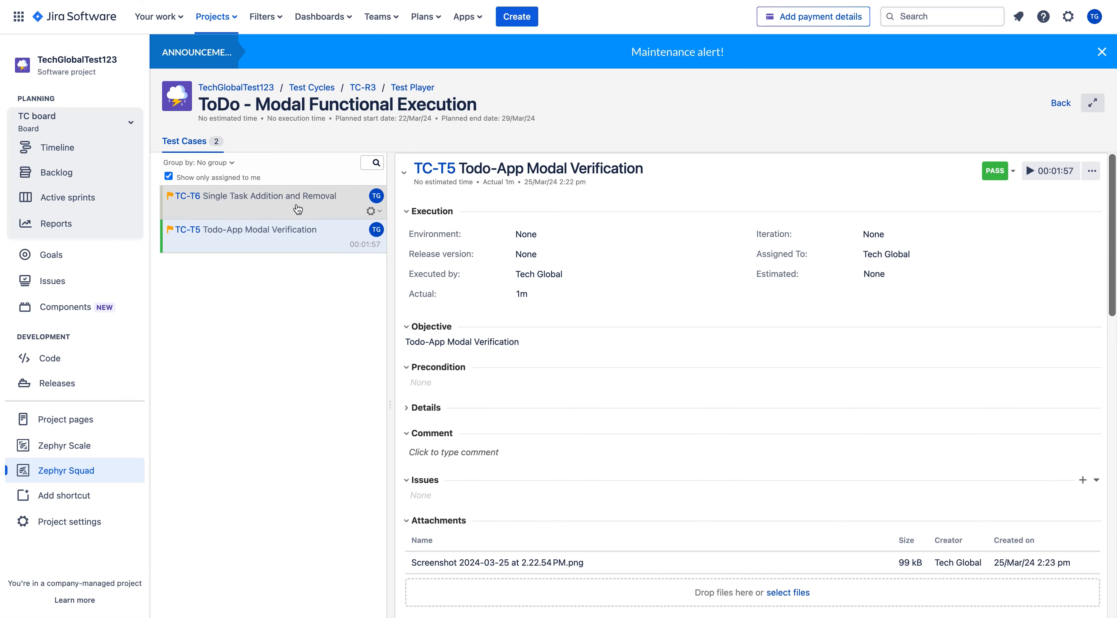
# - Open the TC-T6 Single Task Addition and Removal execution, check the project-6 page from step 1, and mark step 1 as Pass
pyautogui.click(298, 209)
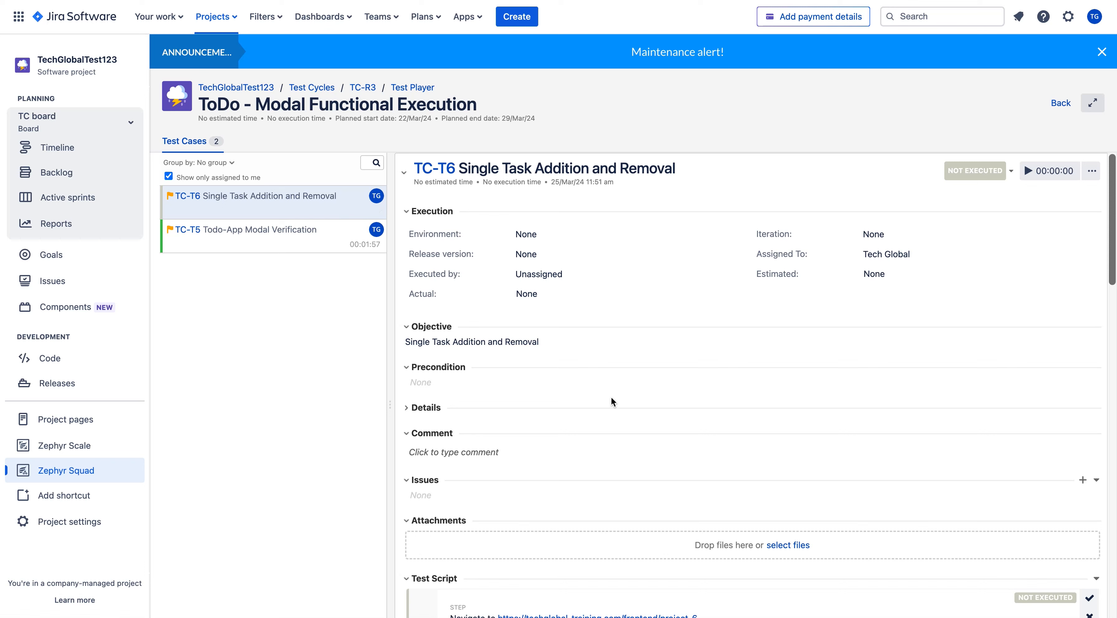
pyautogui.scroll(-7, 611, 399)
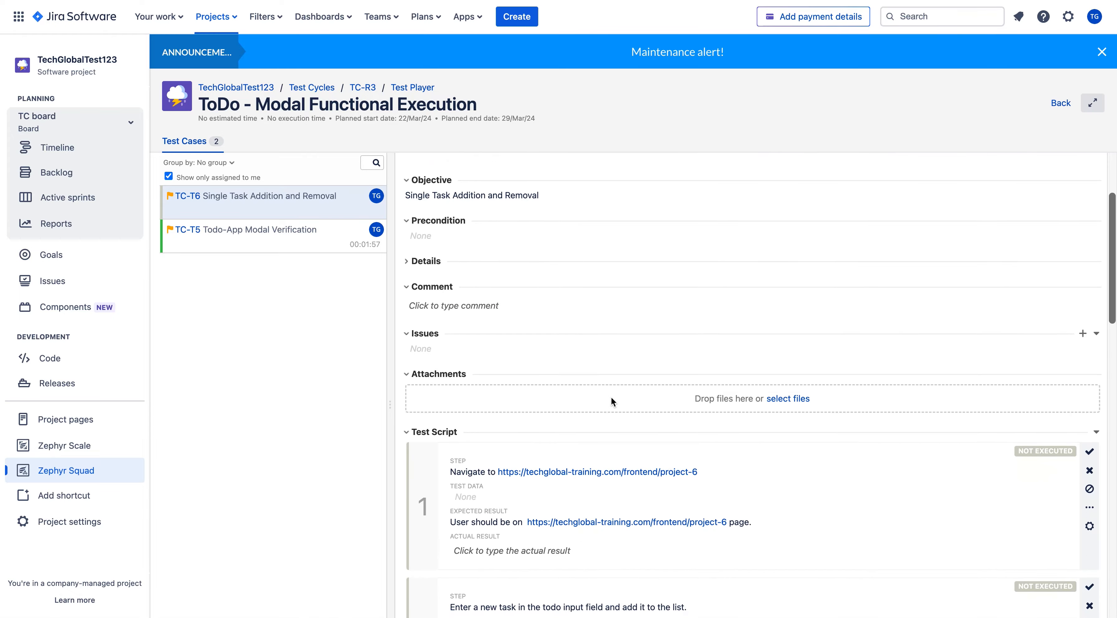
pyautogui.scroll(-1, 611, 396)
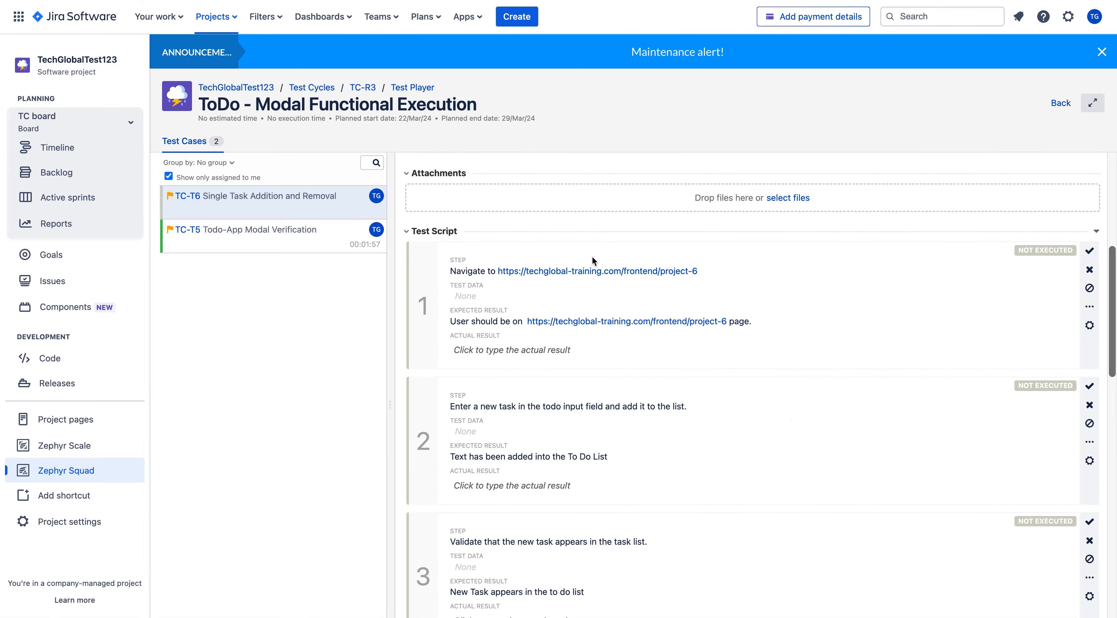
pyautogui.rightClick(591, 271)
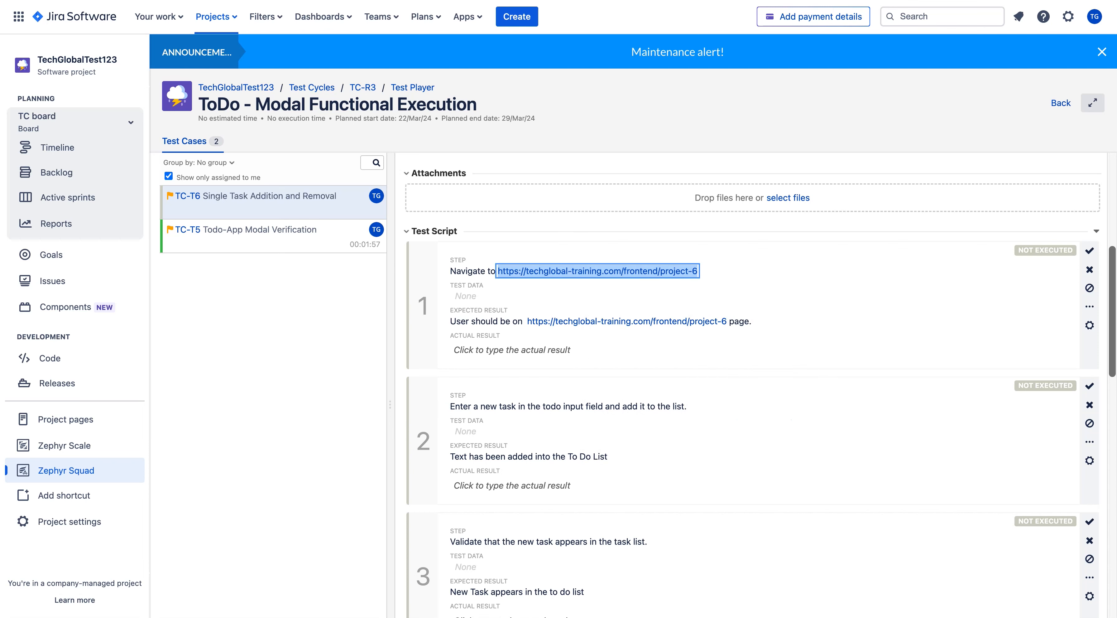
pyautogui.hotkey('ctrl', 'Tab')
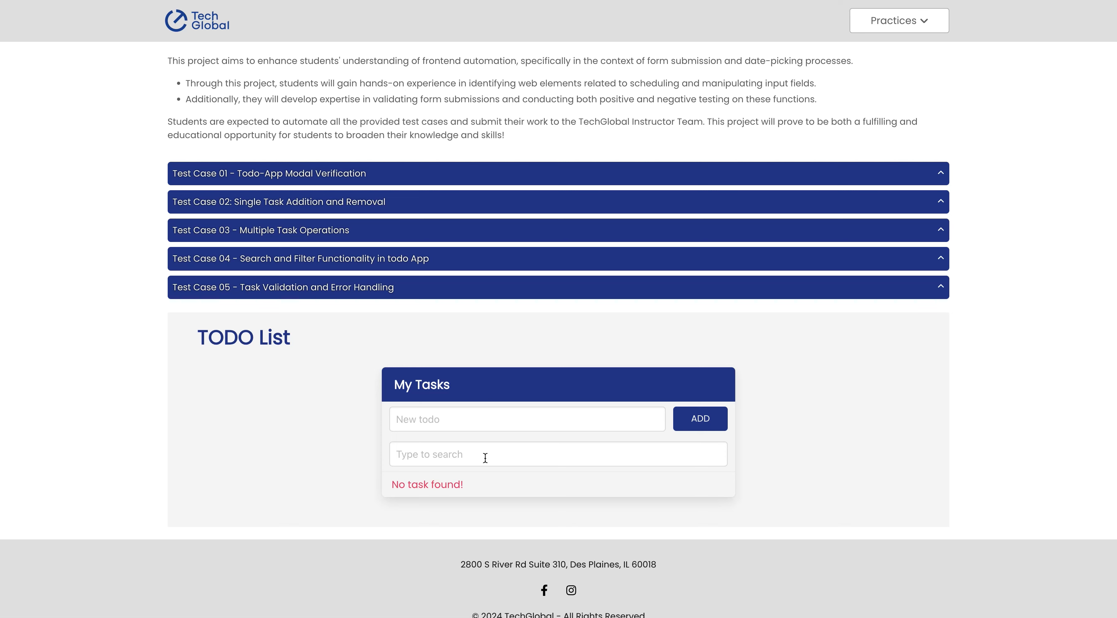
pyautogui.hotkey('ctrl', 'shift', 'Tab')
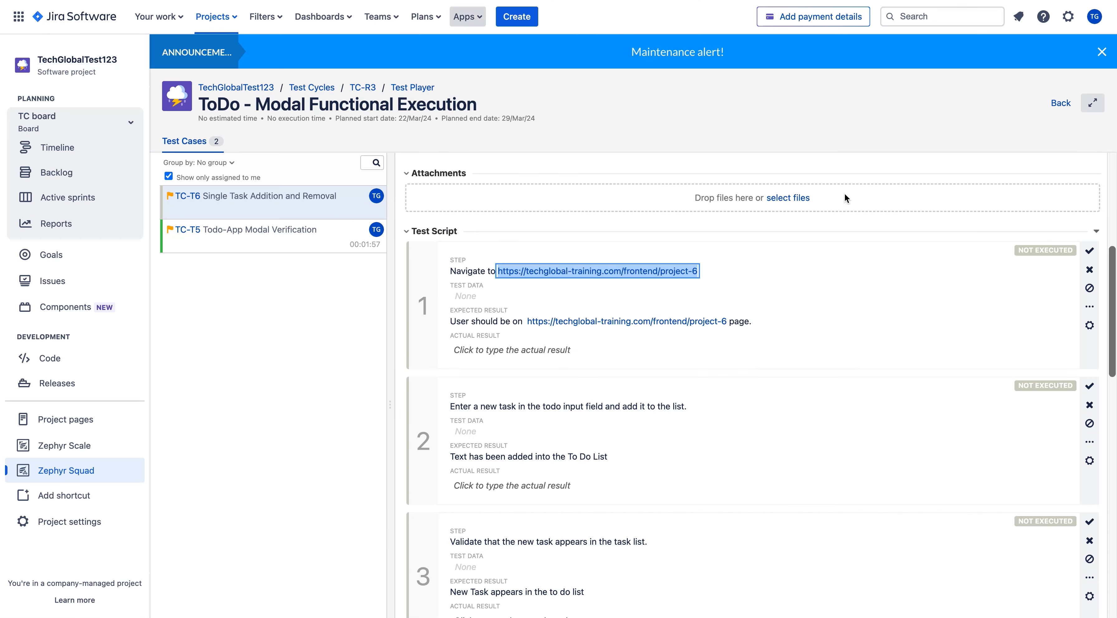
pyautogui.click(1089, 252)
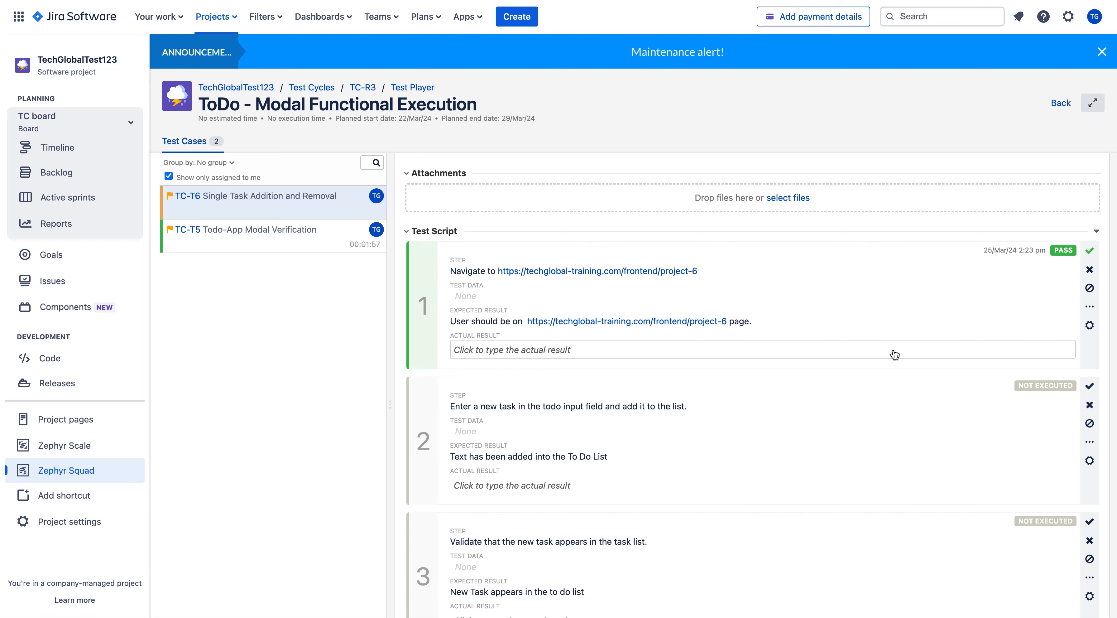
# - Add "New Task" to the todo app's My Tasks list and mark step 2 of TC-T6 as Pass
pyautogui.scroll(-3, 894, 355)
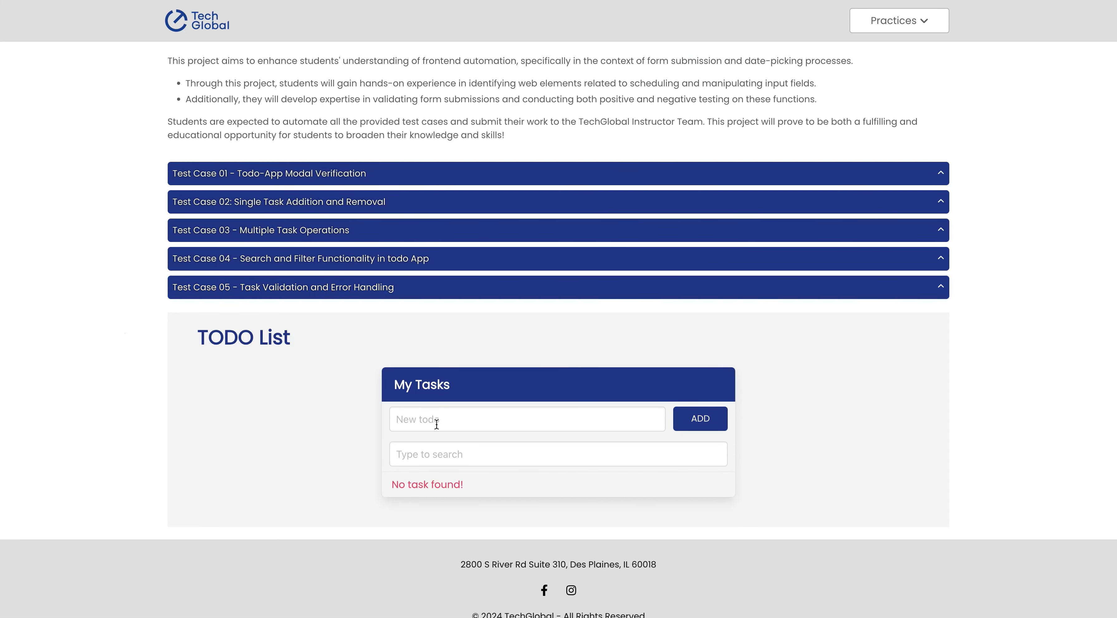
pyautogui.click(436, 424)
pyautogui.write('New Task')
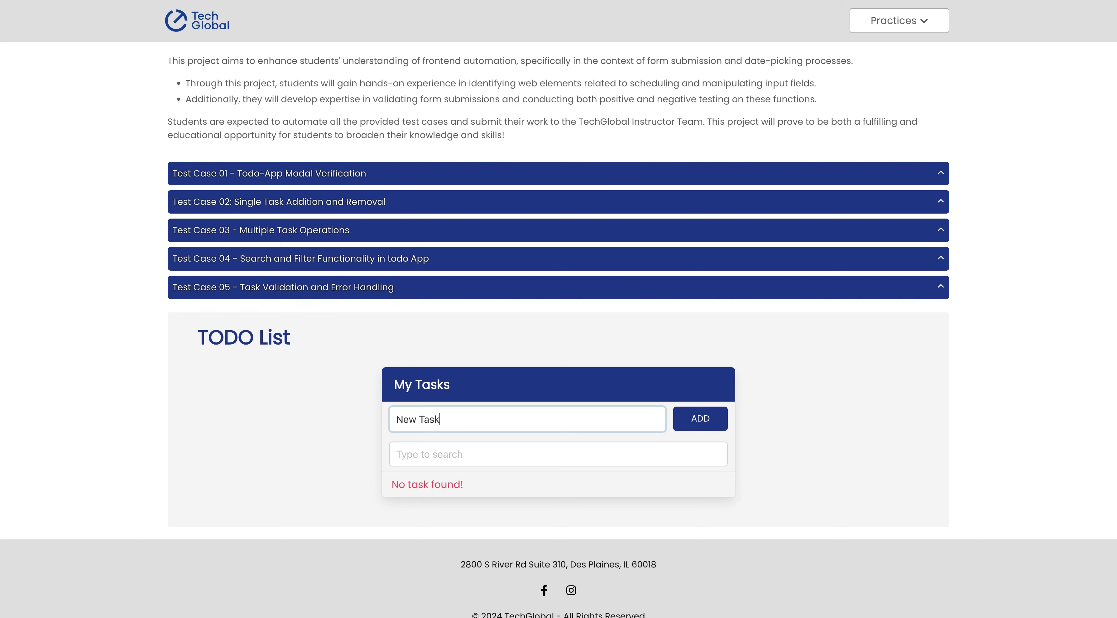
pyautogui.click(717, 427)
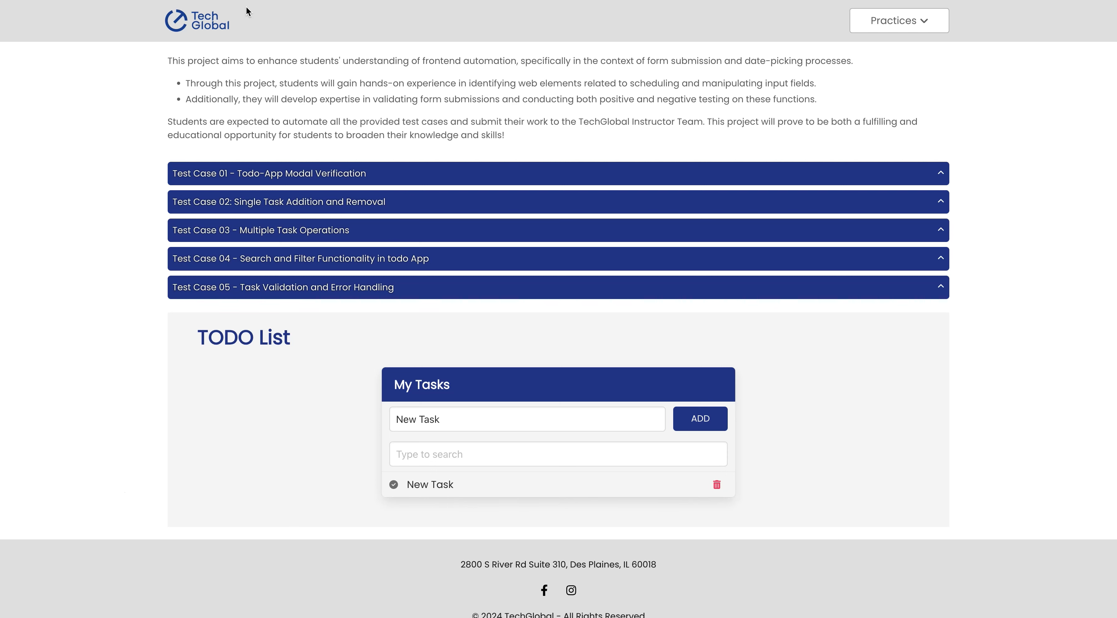
pyautogui.hotkey('ctrl', 'Tab')
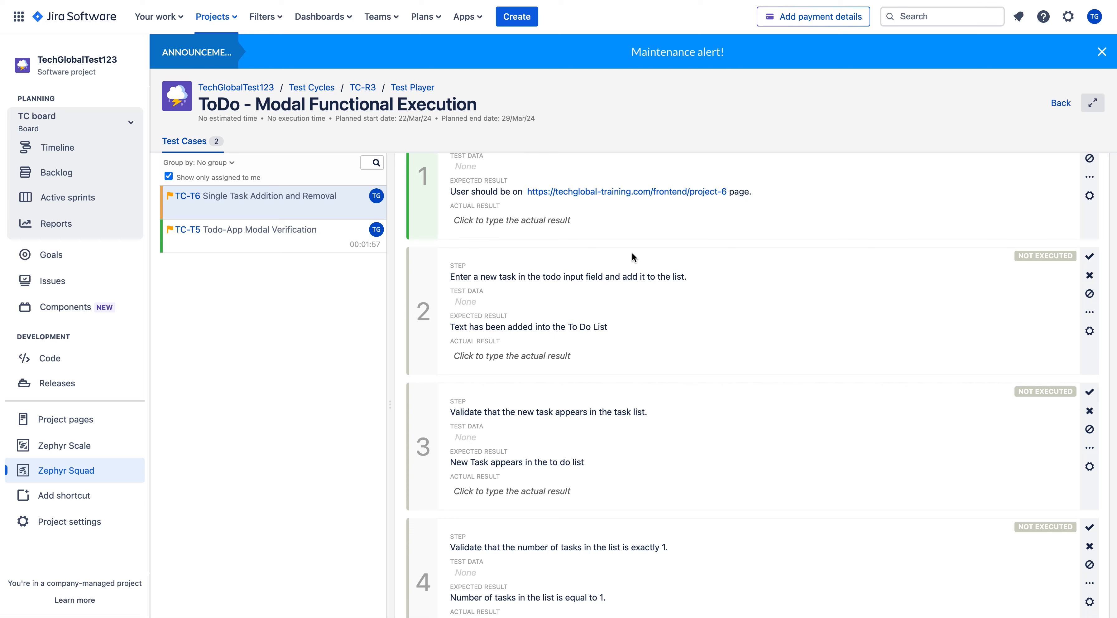
pyautogui.click(1091, 257)
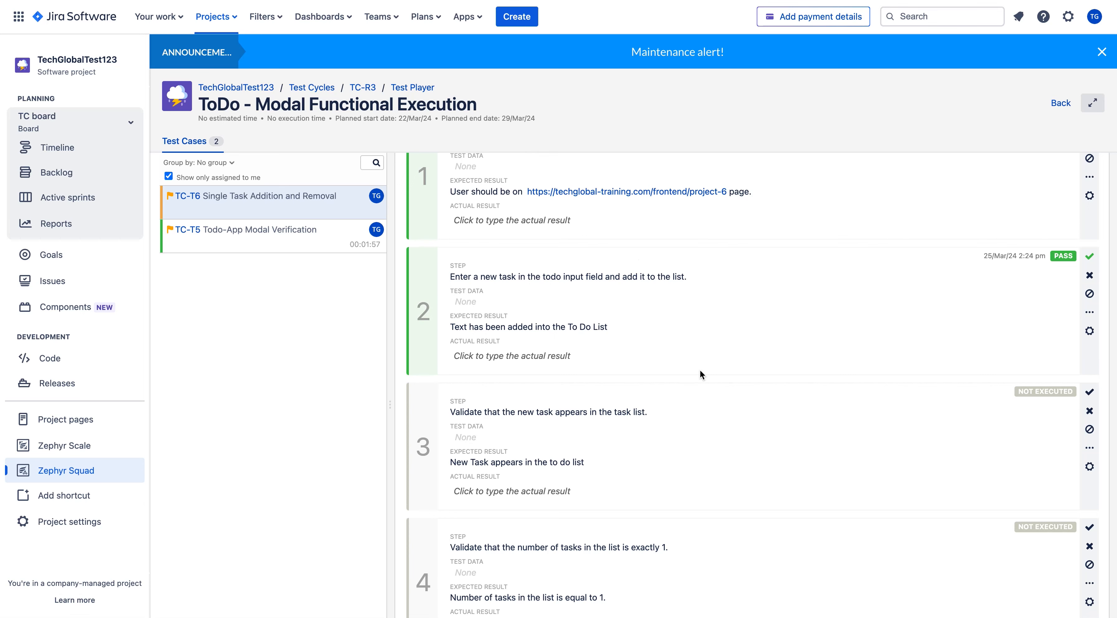
# - Capture a screenshot of the TODO List area and annotate it with a red arrow pointing at the New Task entry
pyautogui.scroll(-1, 700, 369)
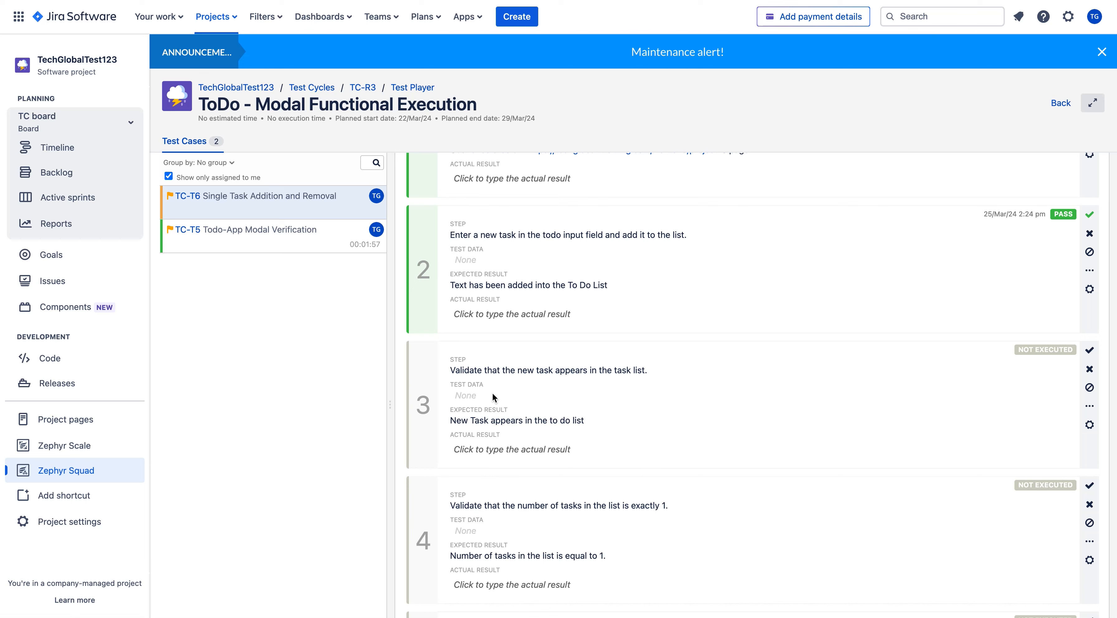
pyautogui.hotkey('ctrl', 'Tab')
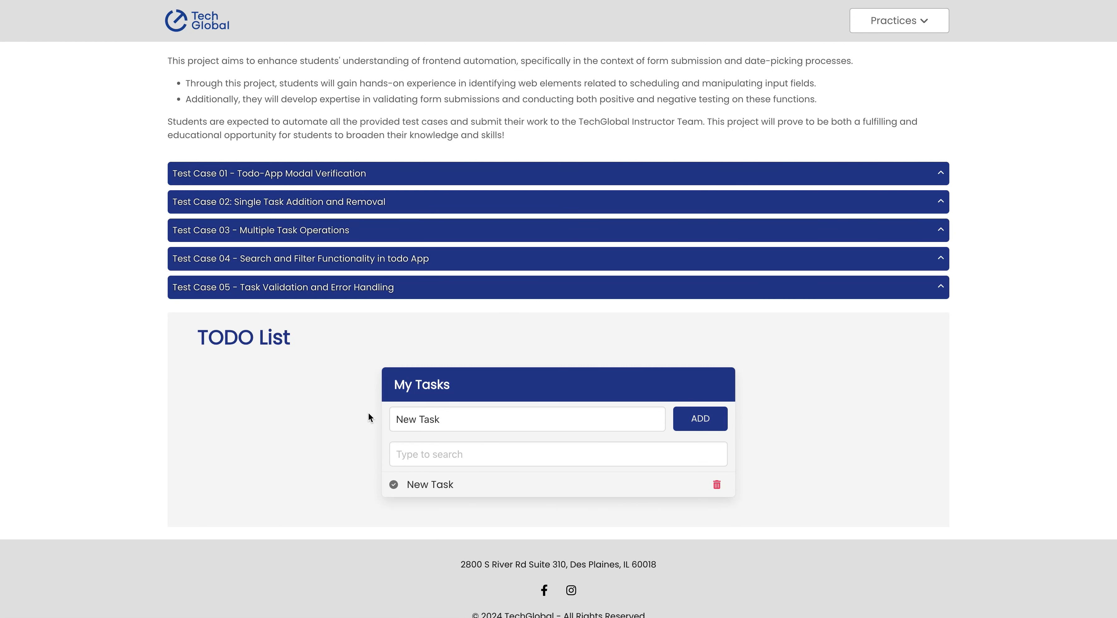
pyautogui.press('super+shift+4')
pyautogui.moveTo(145, 307); pyautogui.dragTo(953, 531)
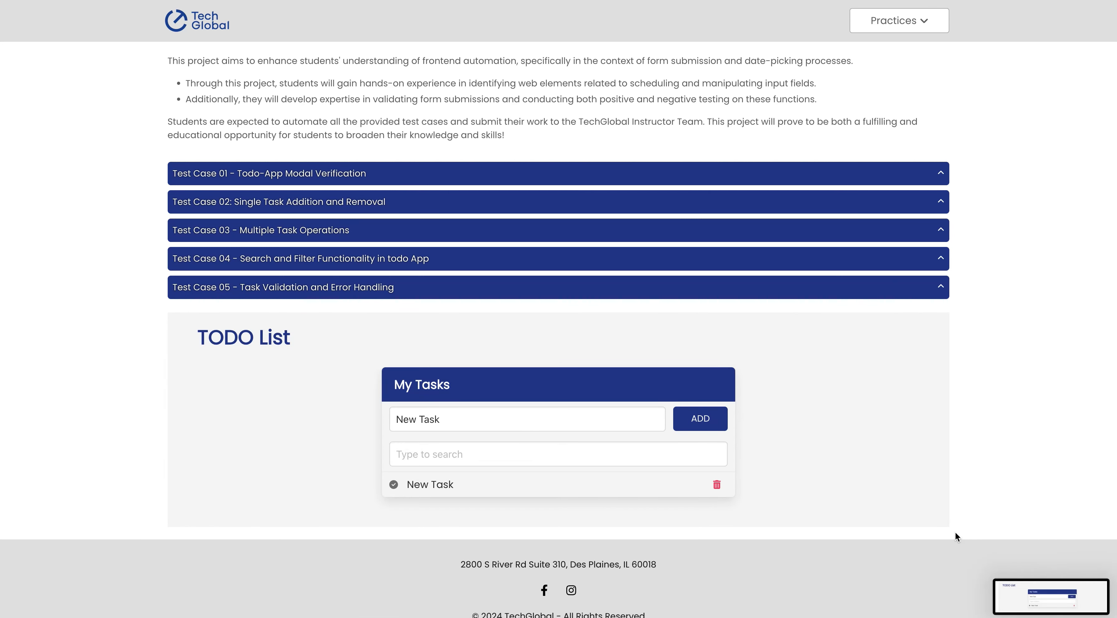
pyautogui.click(1050, 582)
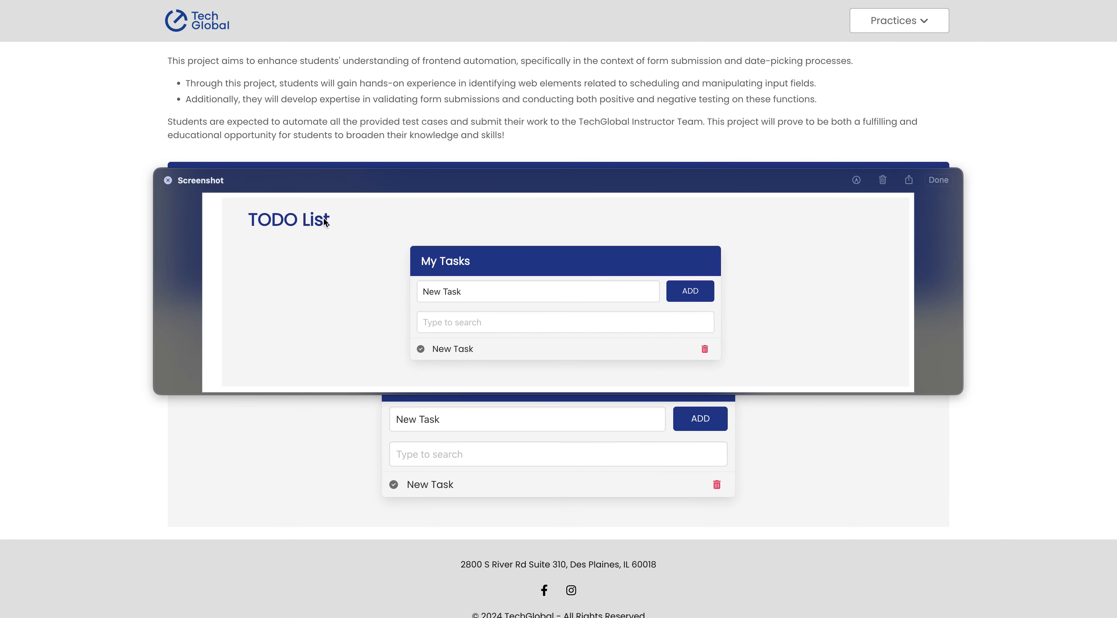
pyautogui.click(857, 181)
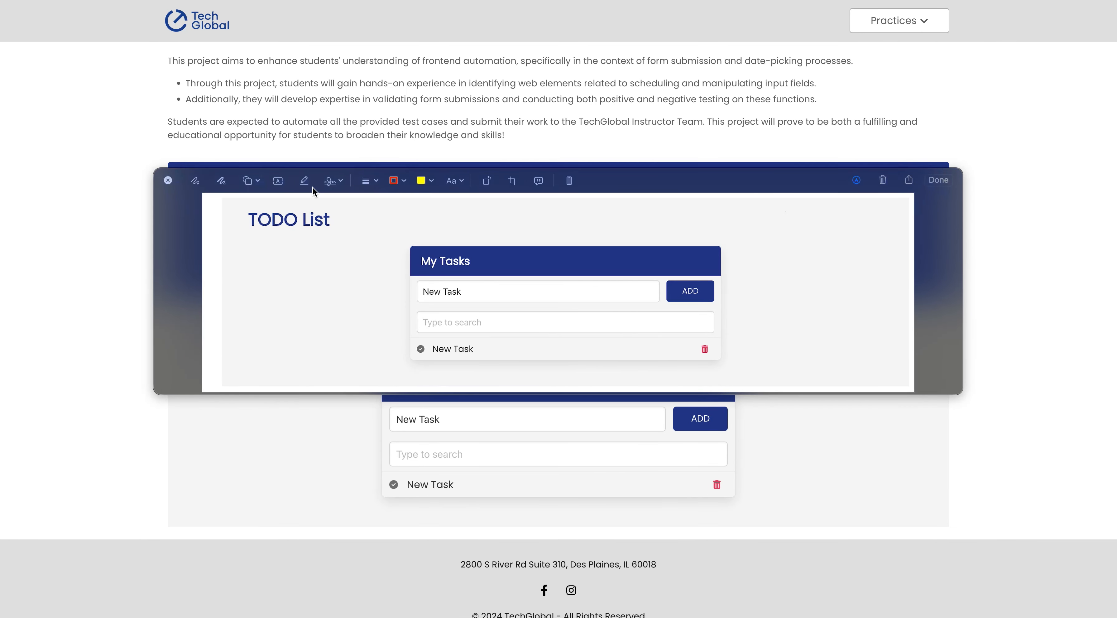
pyautogui.click(259, 182)
pyautogui.click(256, 204)
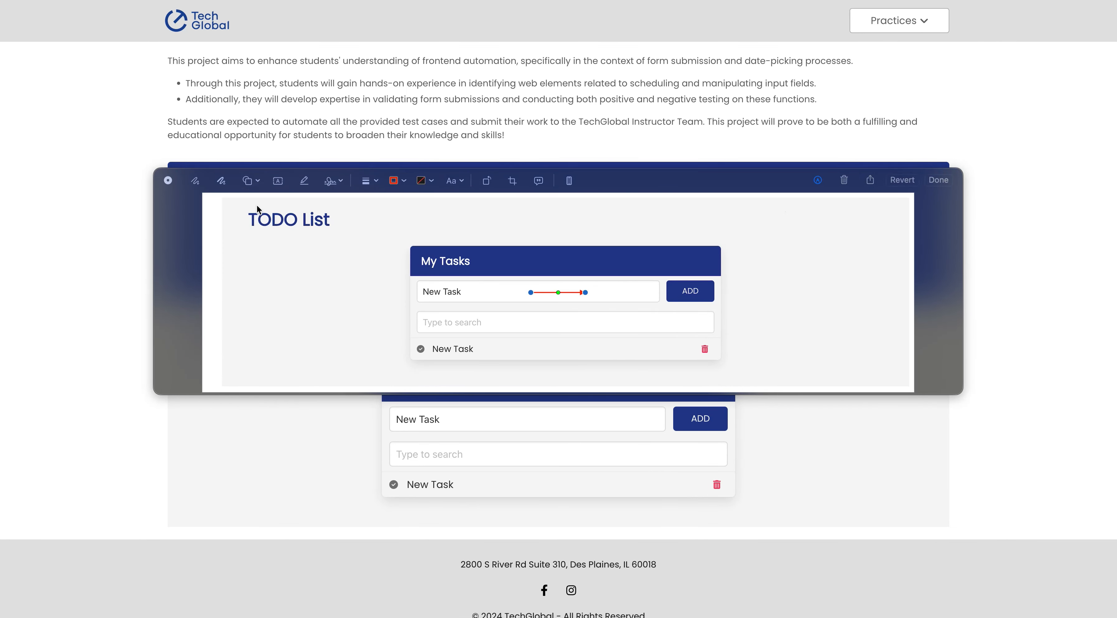
pyautogui.moveTo(530, 293); pyautogui.dragTo(485, 325)
pyautogui.press('Escape')
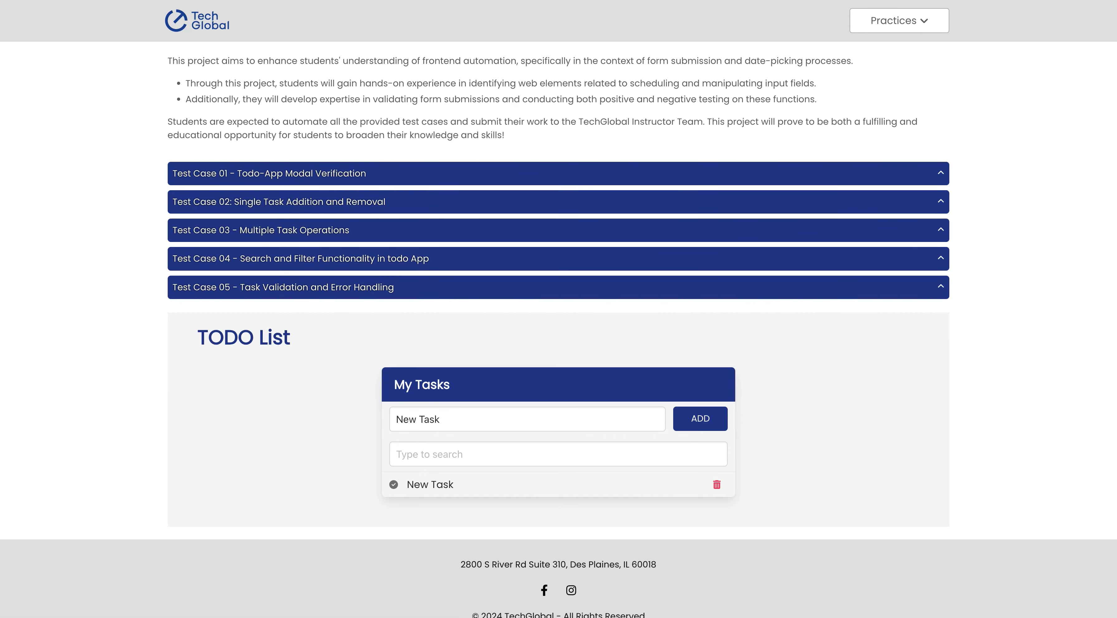
# - Mark TC-T6 step 3, validating that the new task appears in the task list, as Pass
pyautogui.hotkey('ctrl', 'Tab')
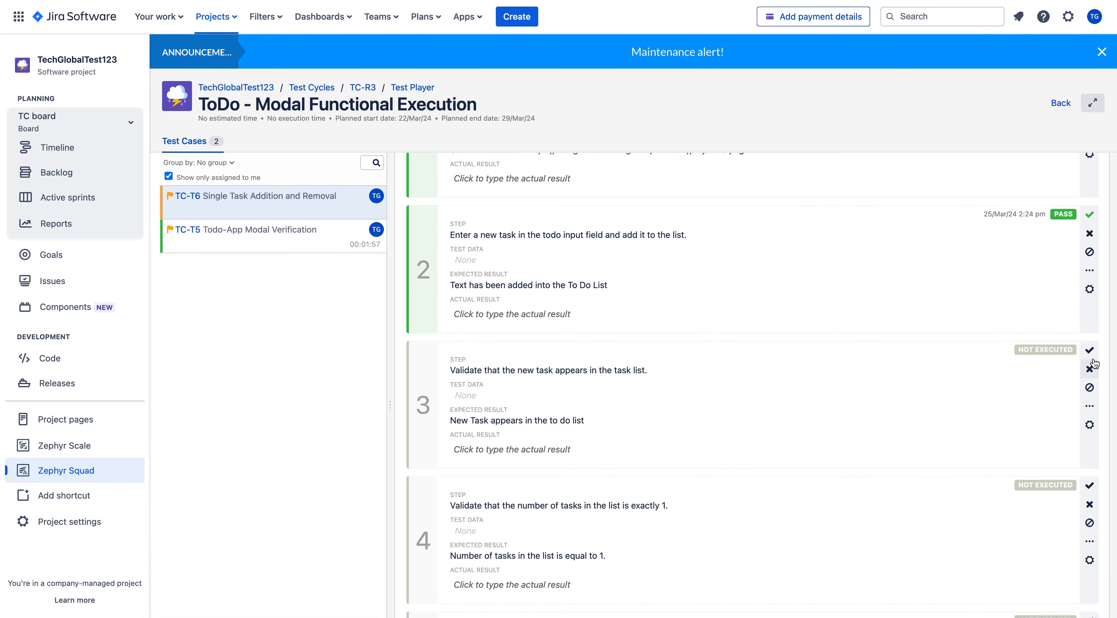
pyautogui.click(1090, 351)
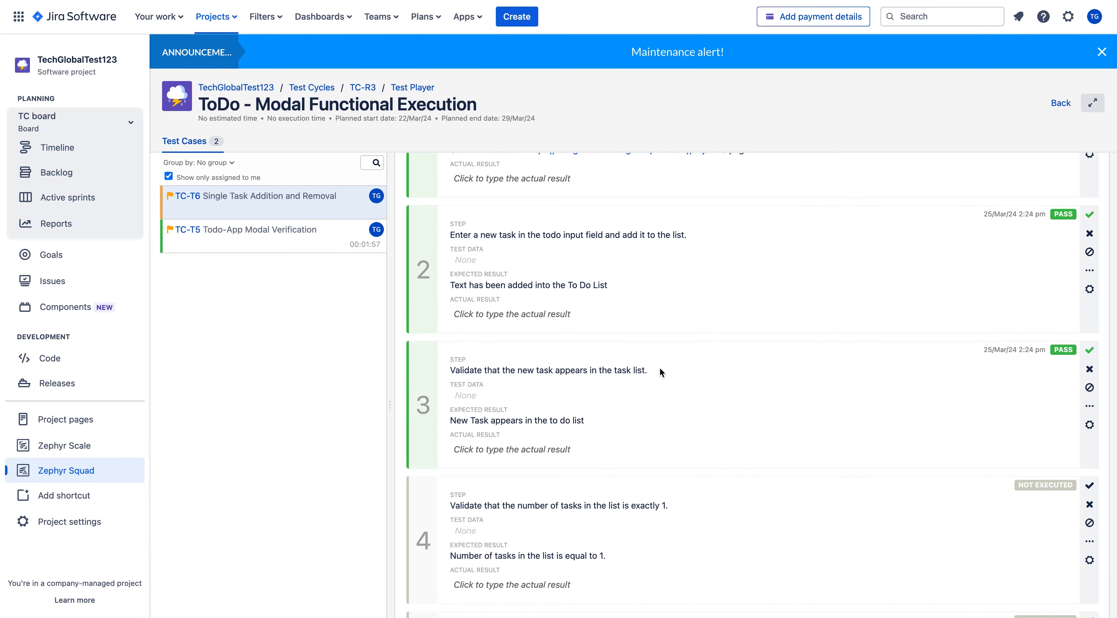
pyautogui.click(1094, 406)
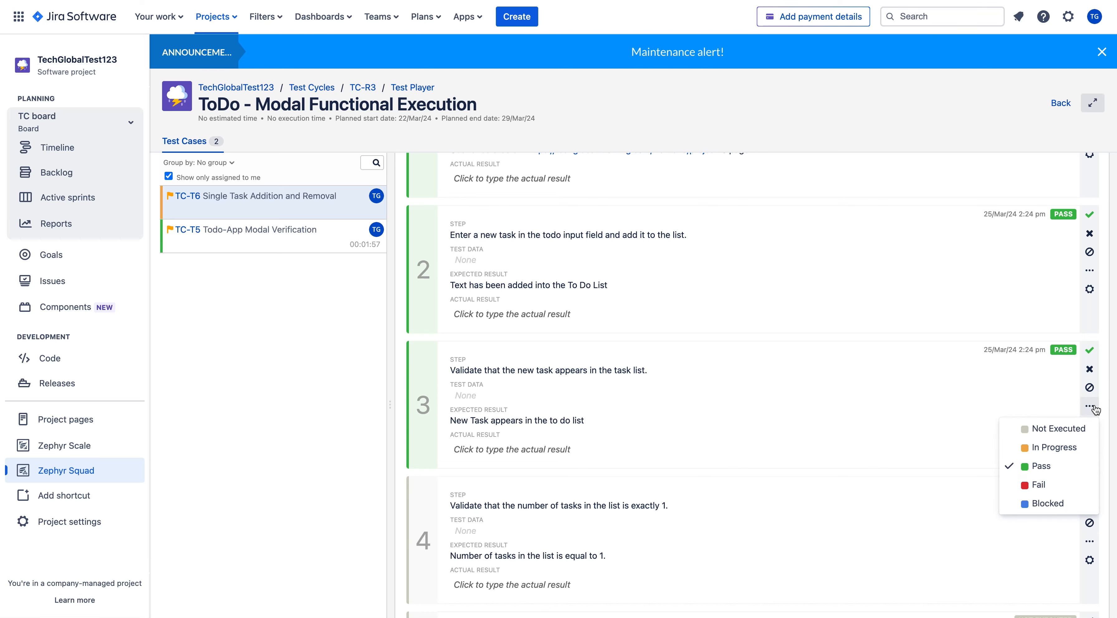
pyautogui.click(1094, 406)
# - Attach the desktop image "Screenshot 2024-03-25 at 11.26.01 AM" to the TC-T6 test execution
pyautogui.scroll(-2, 924, 377)
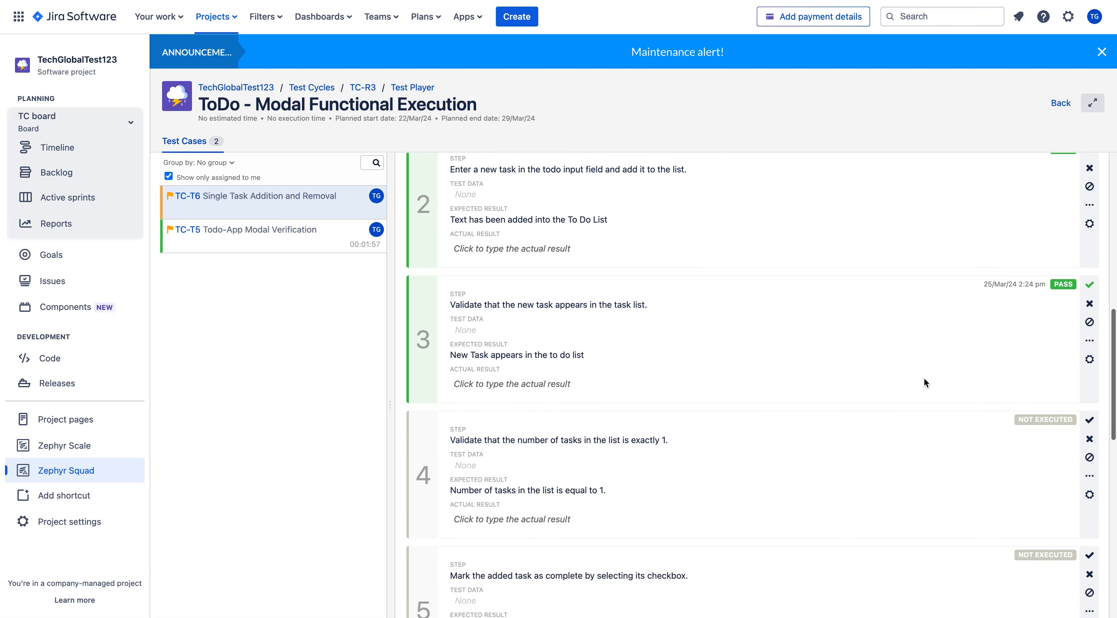
pyautogui.scroll(8, 924, 377)
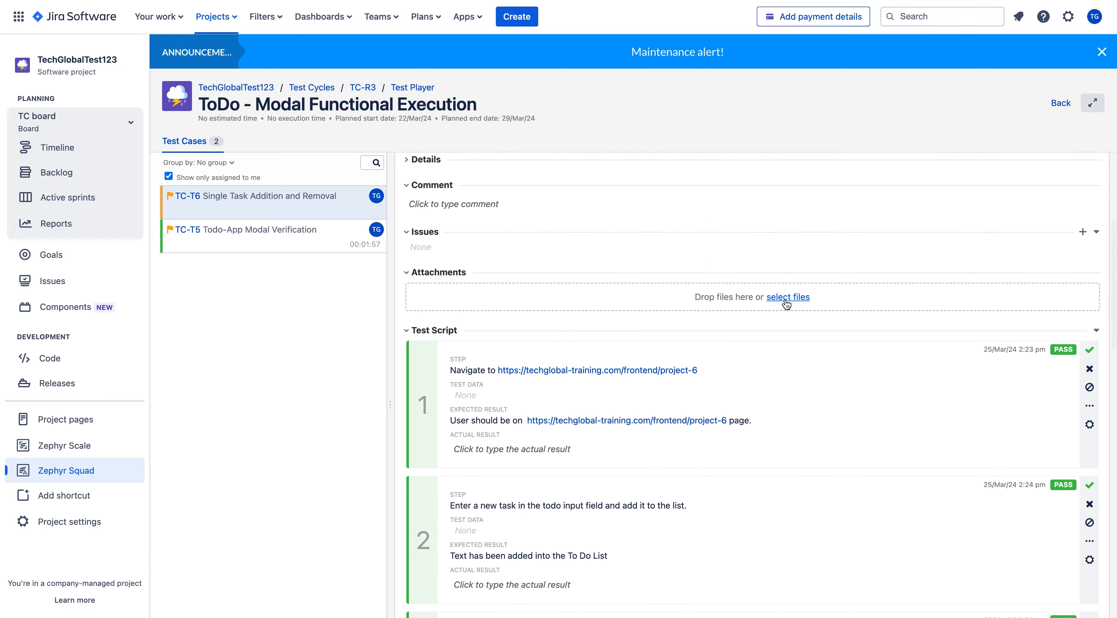
pyautogui.click(786, 299)
pyautogui.scroll(-10, 503, 264)
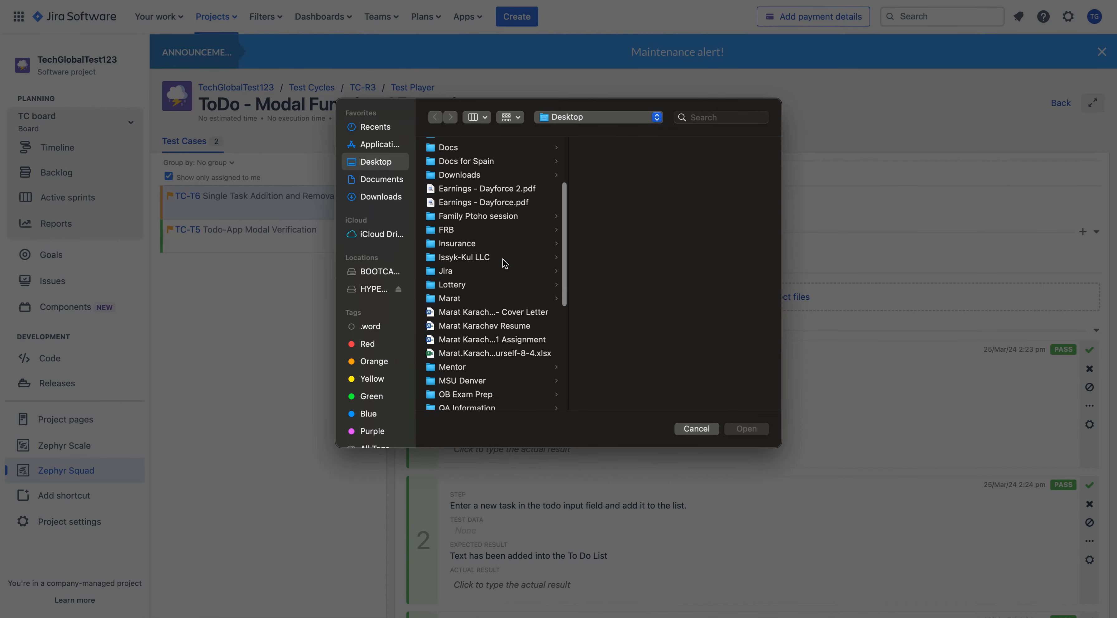
pyautogui.scroll(-3, 492, 266)
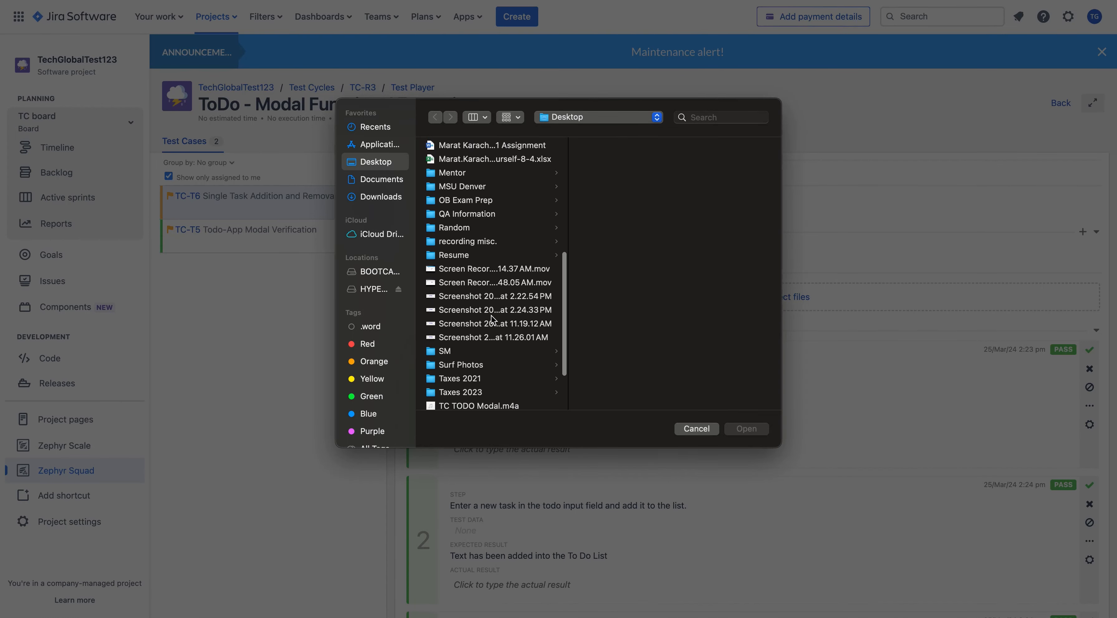
pyautogui.click(493, 338)
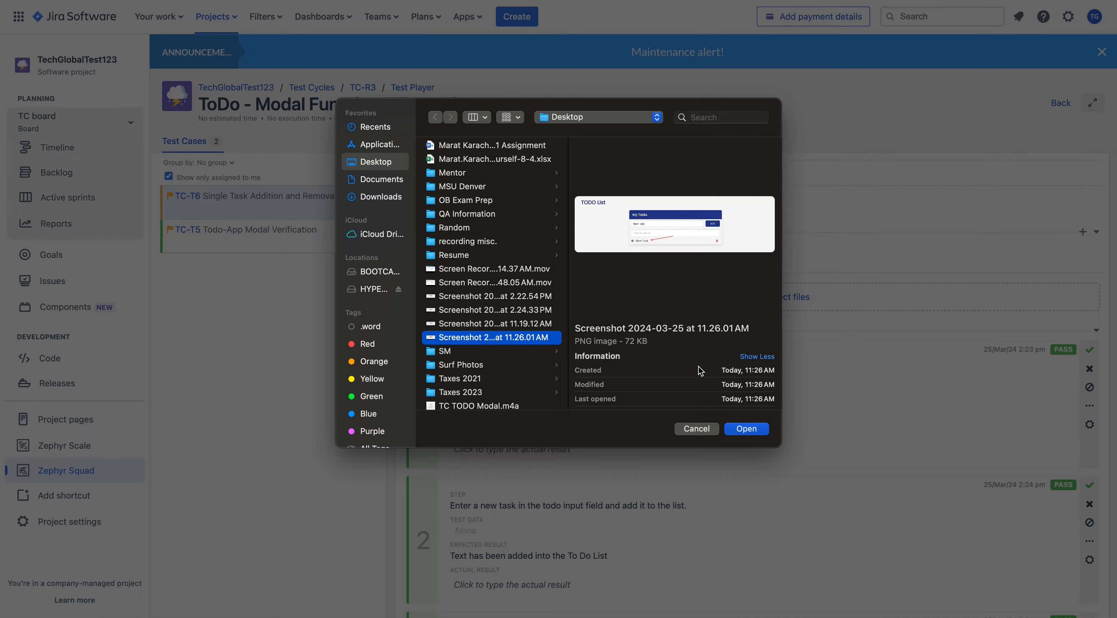
pyautogui.click(756, 432)
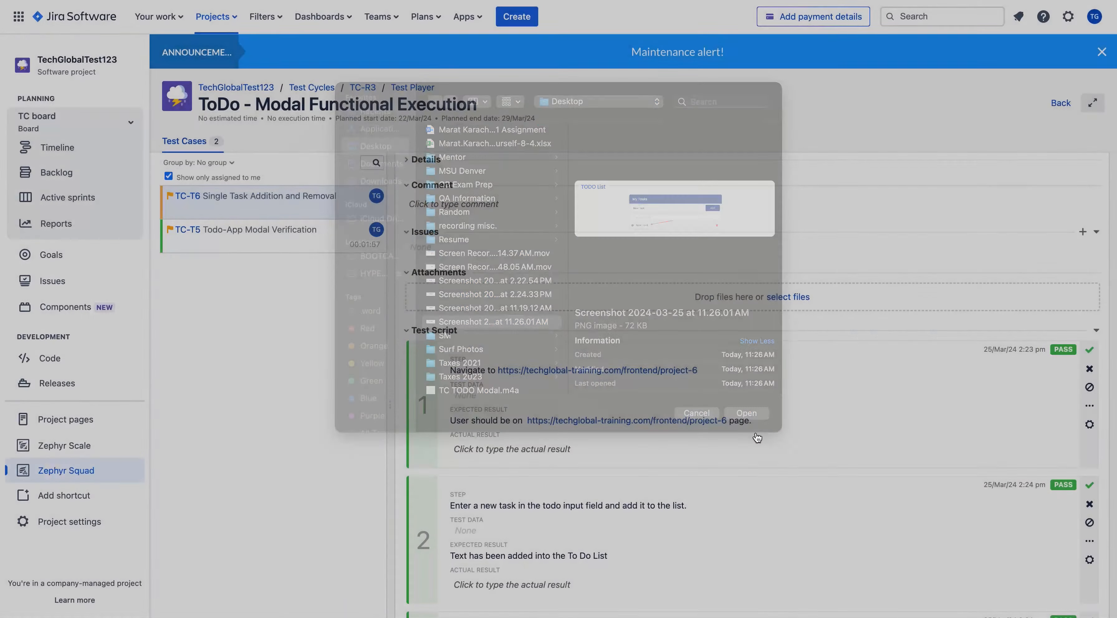
# - Check the number of tasks in the todo list against step 4 and mark step 4 as Pass
pyautogui.scroll(-10, 756, 432)
pyautogui.scroll(4, 755, 433)
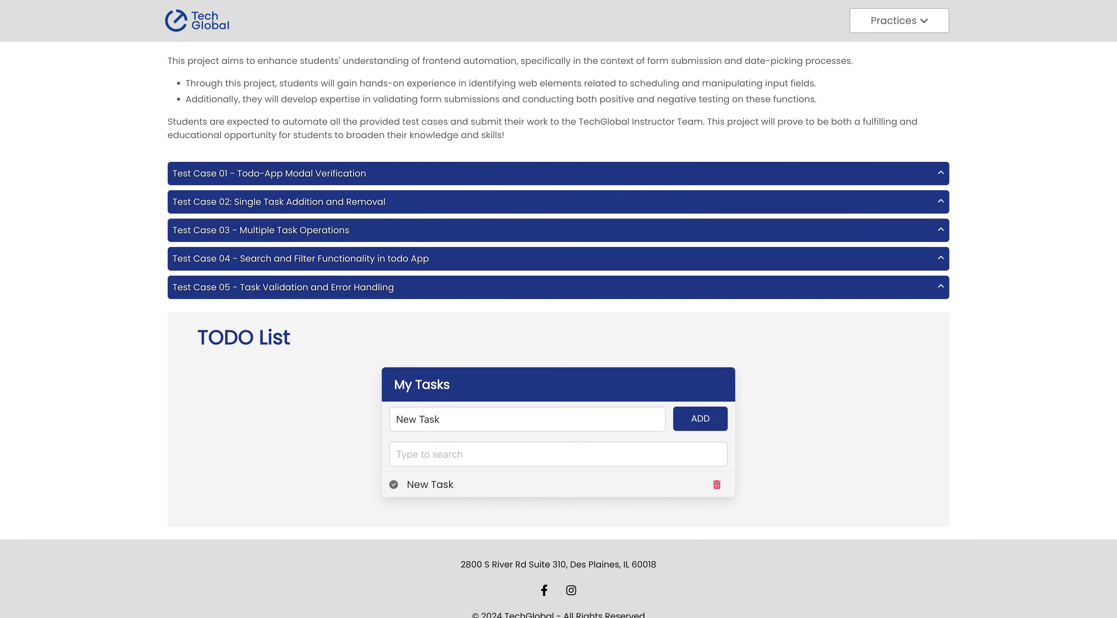
pyautogui.click(213, 1)
pyautogui.click(212, 1)
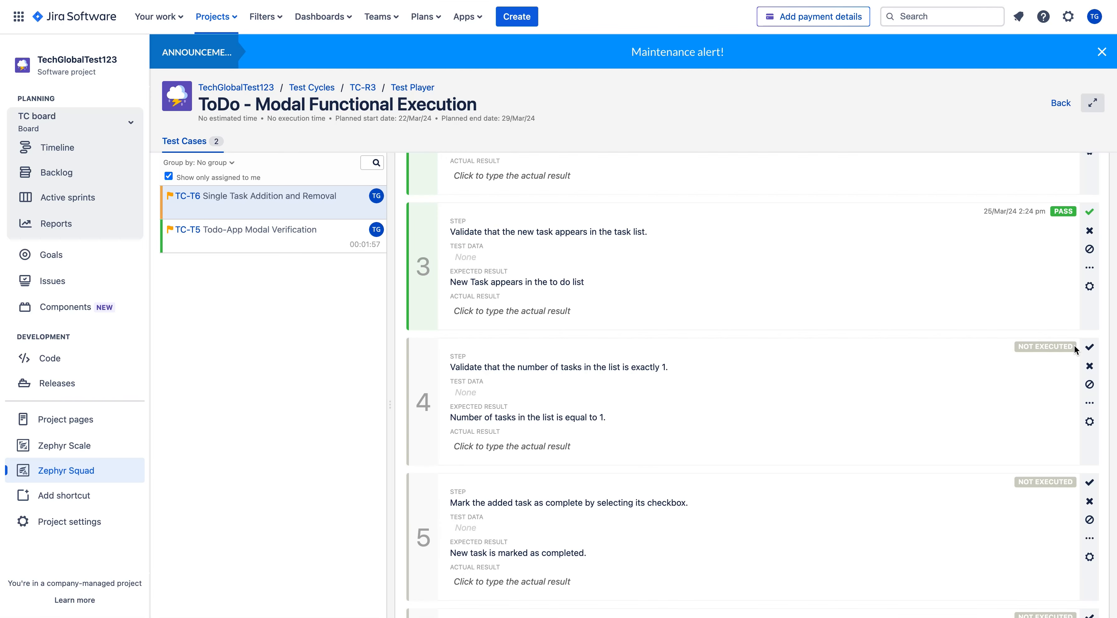
pyautogui.click(1089, 347)
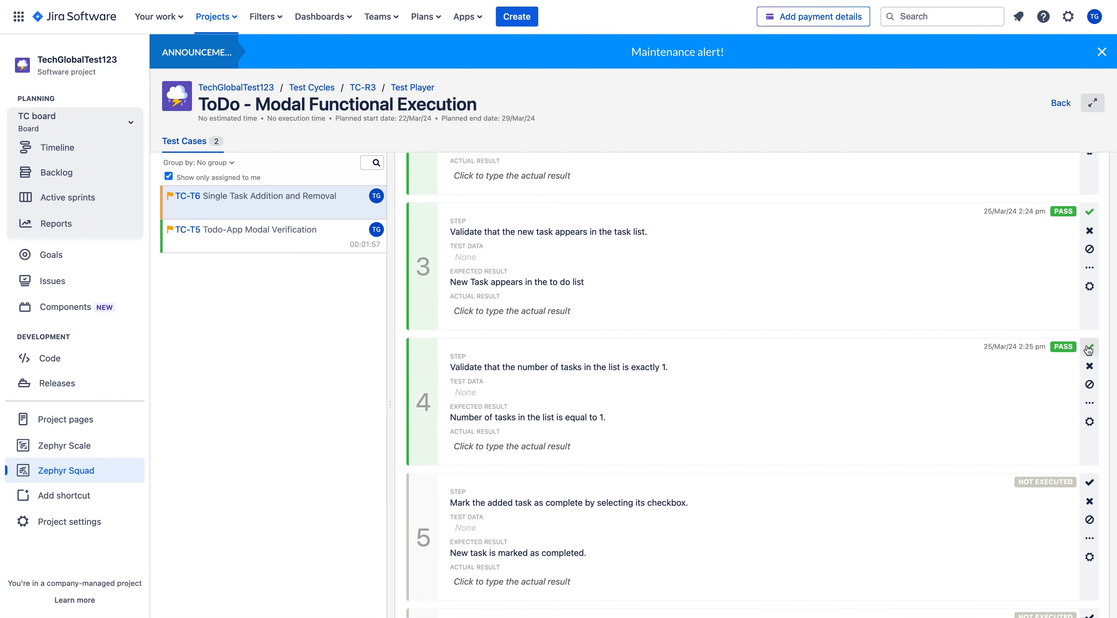
# - Mark New Task as completed in the todo app and mark TC-T6 step 5 as Pass
pyautogui.scroll(-5, 615, 499)
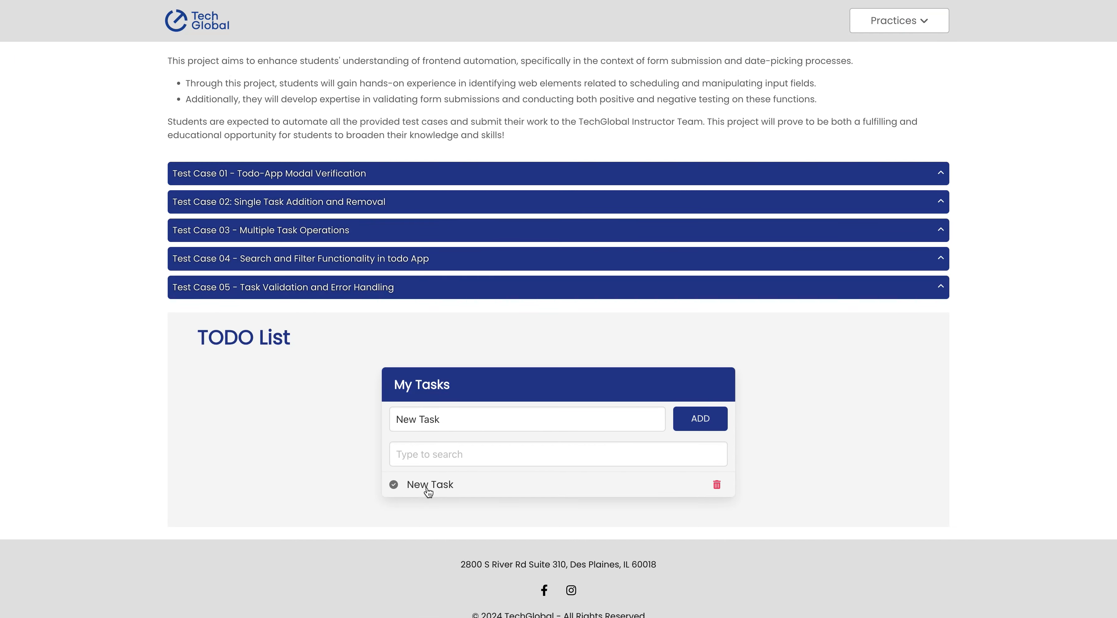
pyautogui.click(428, 486)
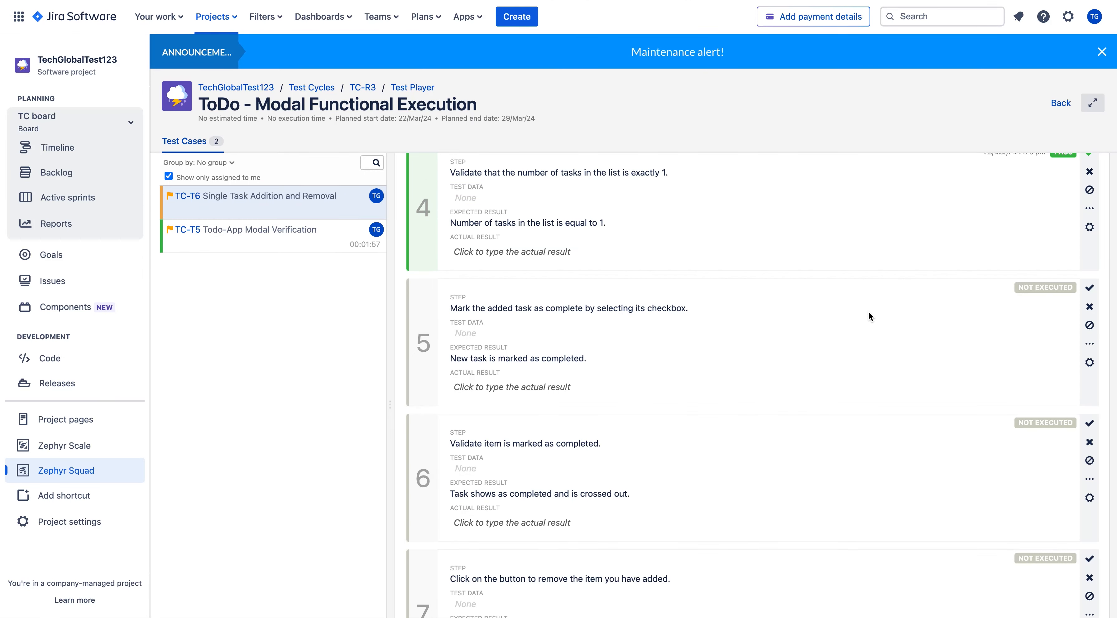
pyautogui.click(1089, 289)
# - Capture a screenshot of the TODO List area showing the crossed-out New Task and open it for editing
pyautogui.scroll(-2, 790, 359)
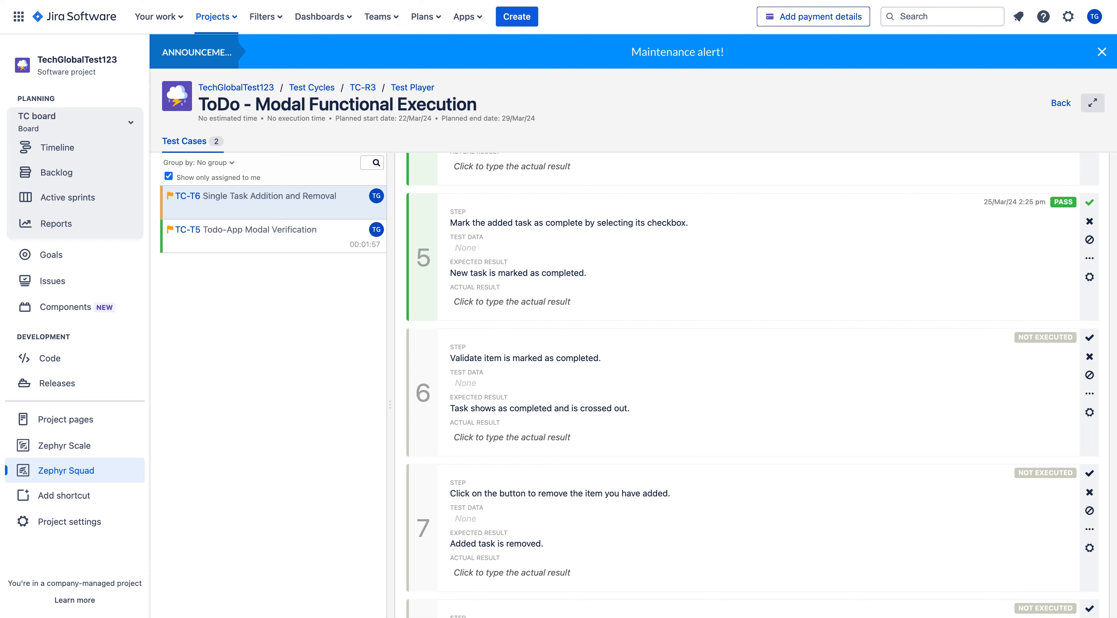
pyautogui.hotkey('ctrl', 'Tab')
pyautogui.press('super+shift+4')
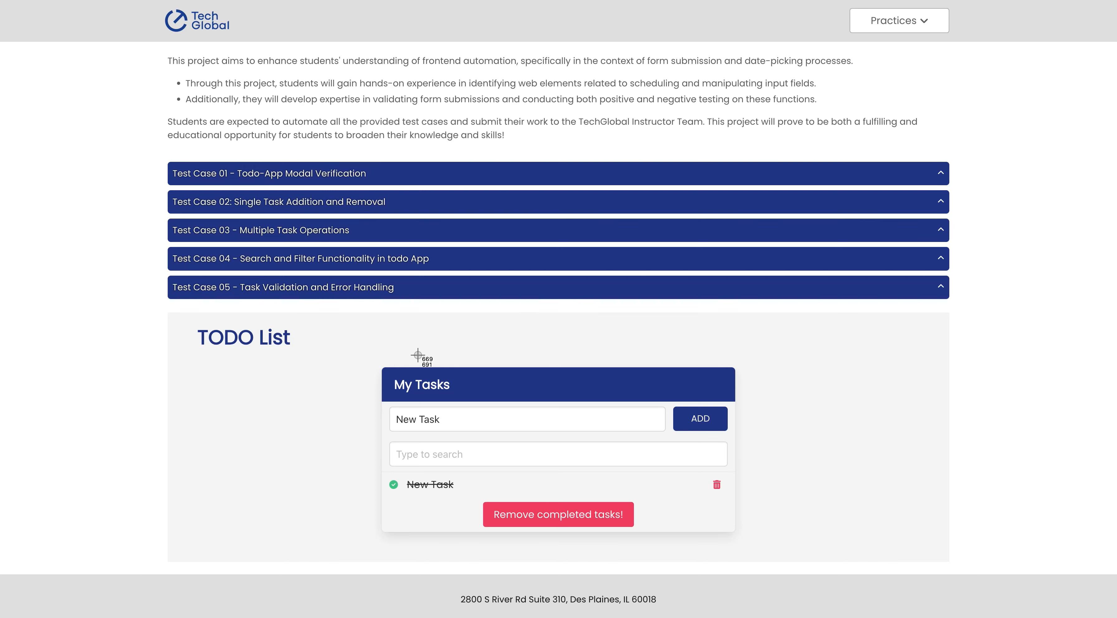
pyautogui.moveTo(162, 306); pyautogui.dragTo(954, 569)
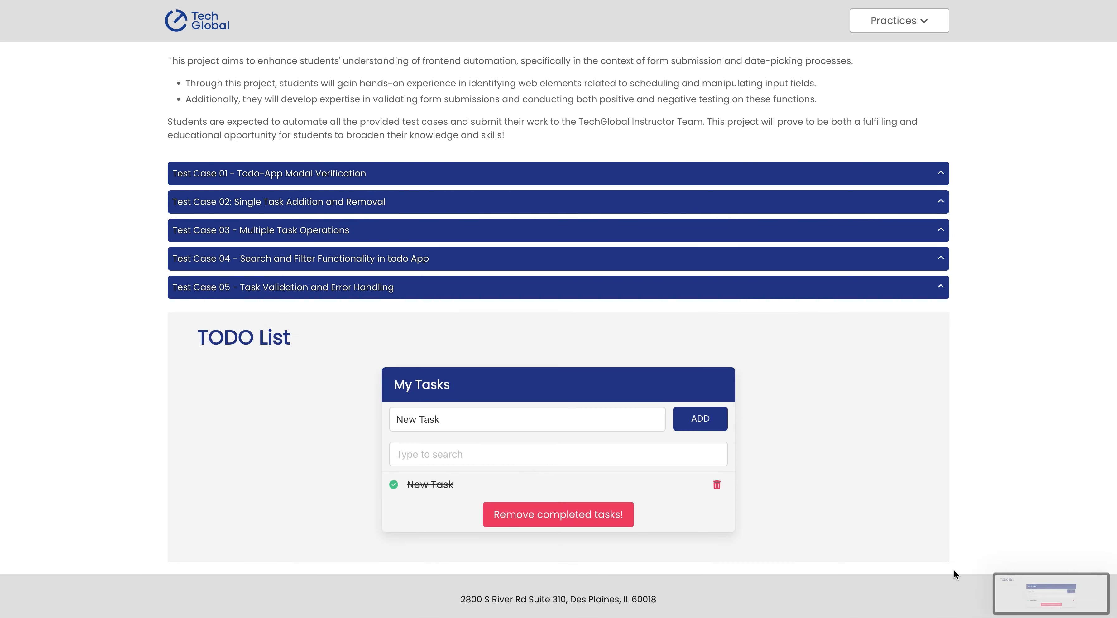
pyautogui.click(1040, 586)
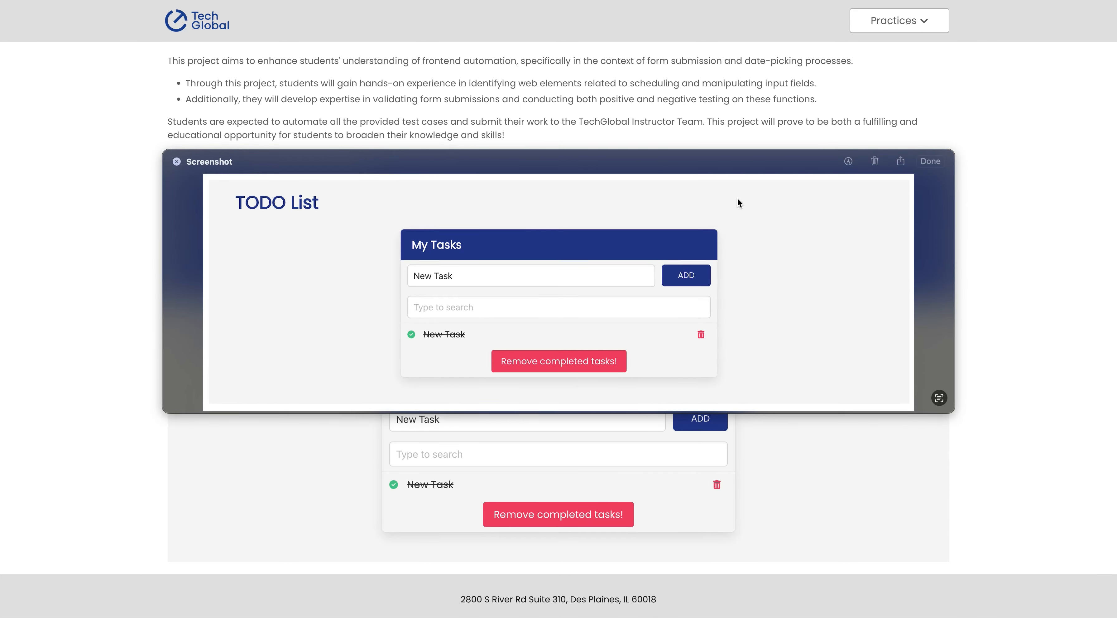
# - Annotate the screenshot with an arrow pointing at the crossed-out New Task and return to the test execution
pyautogui.click(848, 161)
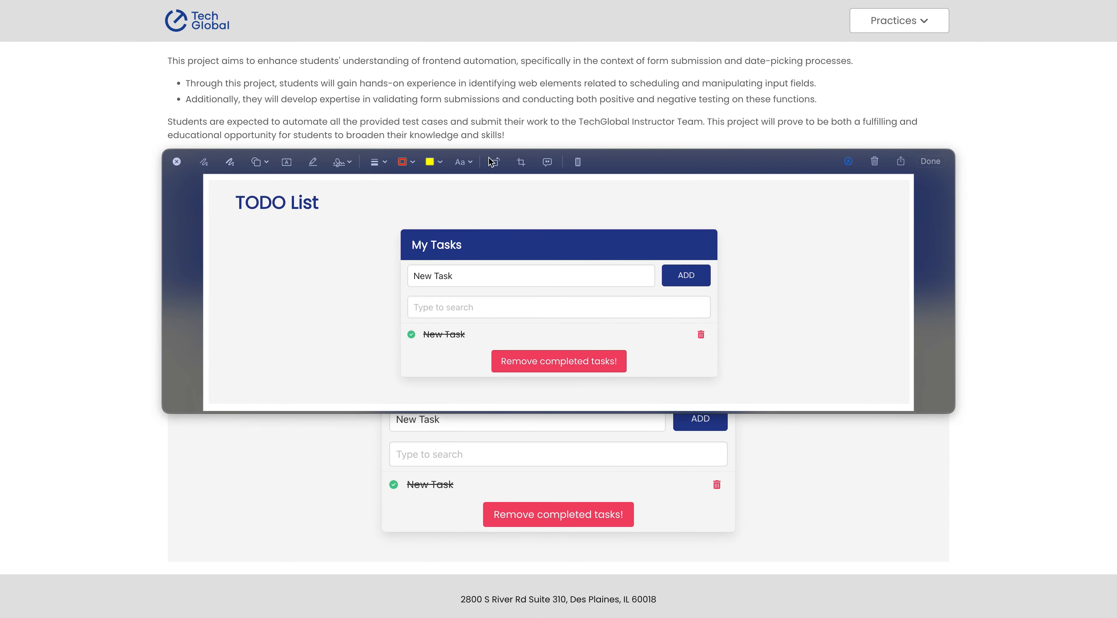
pyautogui.click(266, 163)
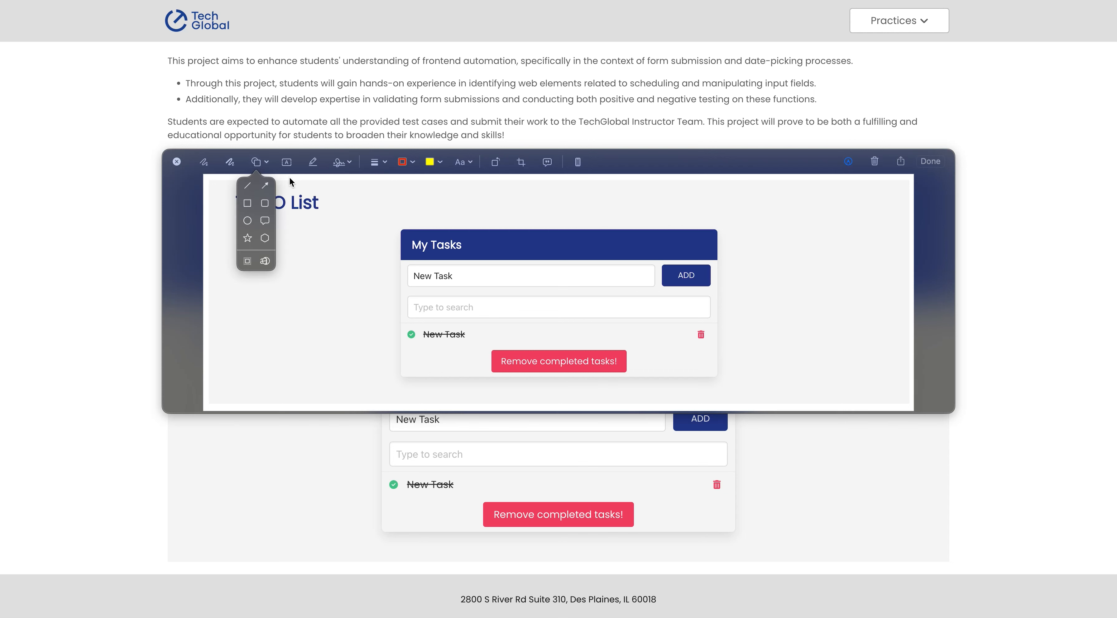
pyautogui.click(265, 185)
pyautogui.moveTo(529, 292)
pyautogui.mouseDown()
pyautogui.moveTo(636, 273)
pyautogui.moveTo(545, 316)
pyautogui.moveTo(512, 316)
pyautogui.mouseUp()
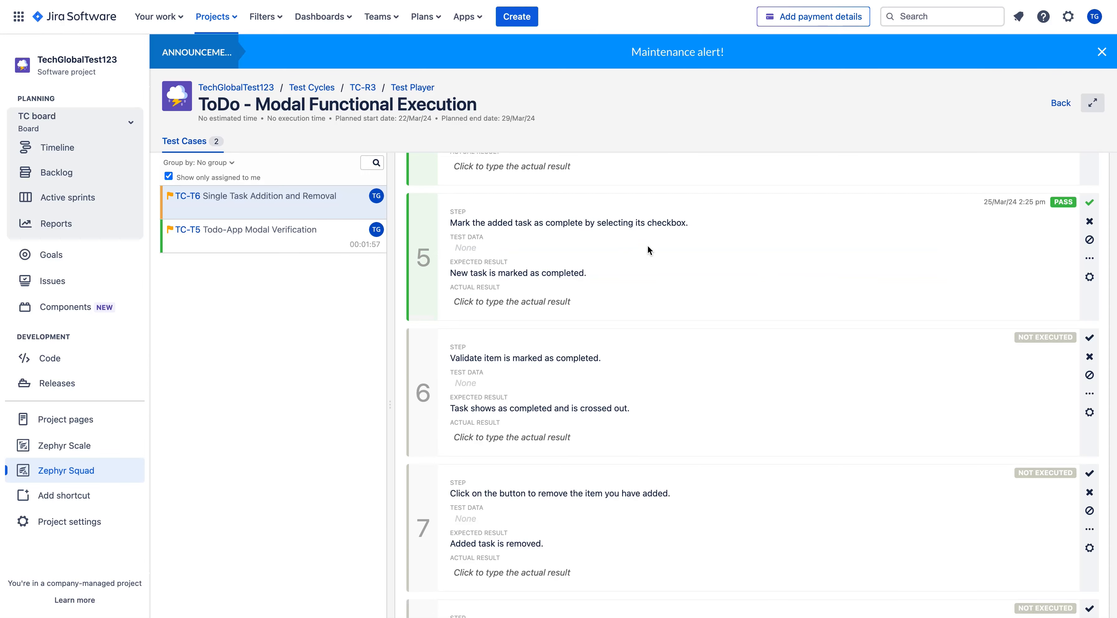
# - Attach the desktop image "Screenshot 2024-03-25 at 2.25.54 PM" to the TC-T6 test execution
pyautogui.scroll(15, 700, 280)
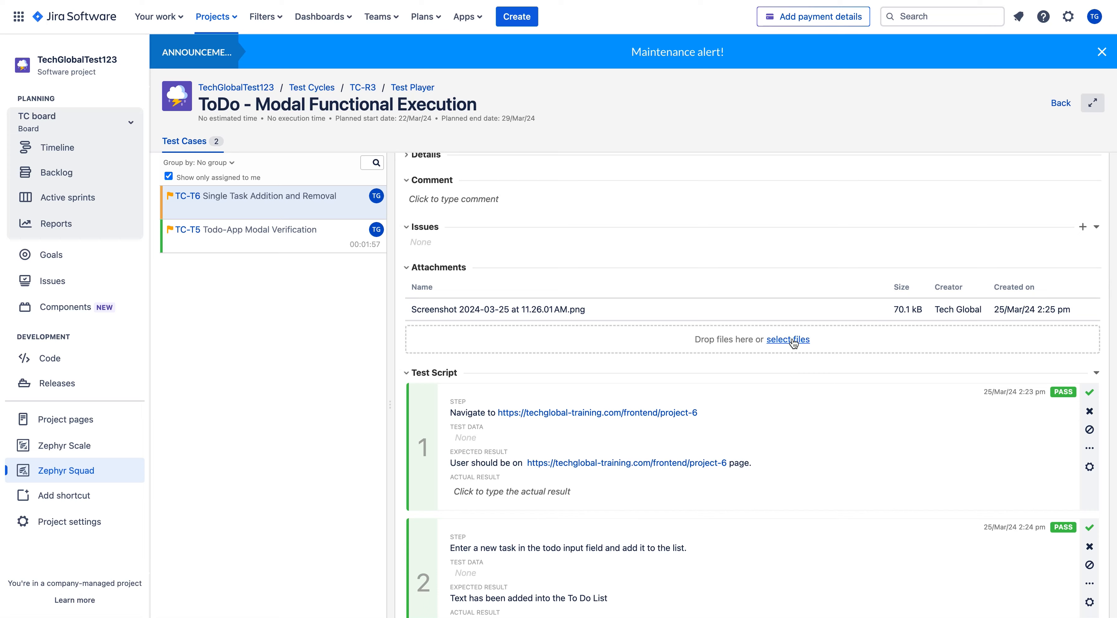
pyautogui.click(792, 339)
pyautogui.scroll(-10, 500, 317)
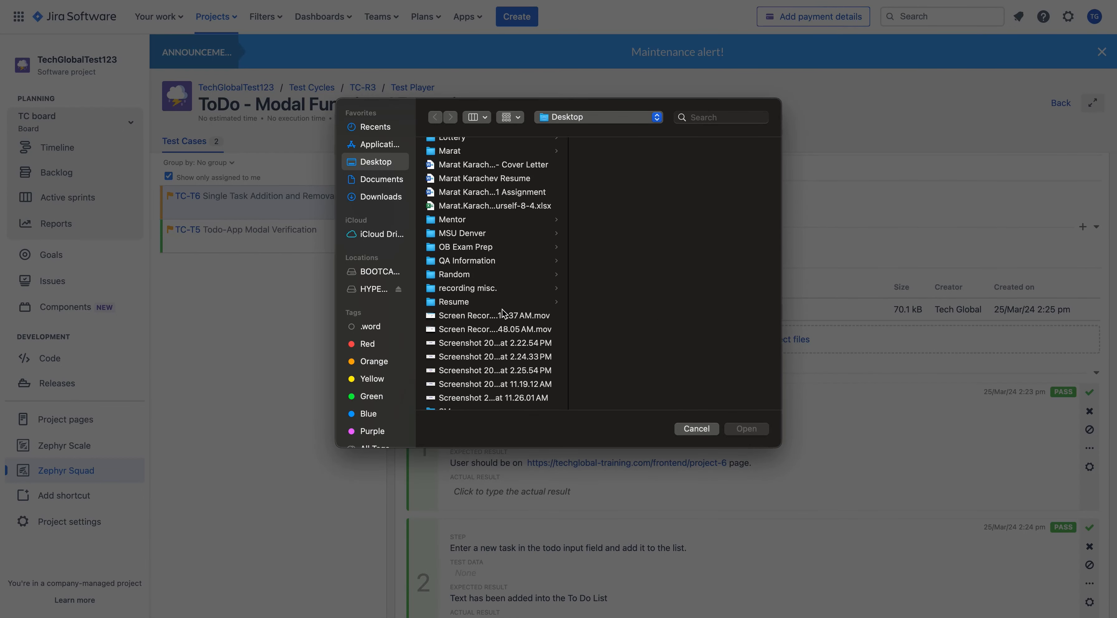
pyautogui.click(501, 371)
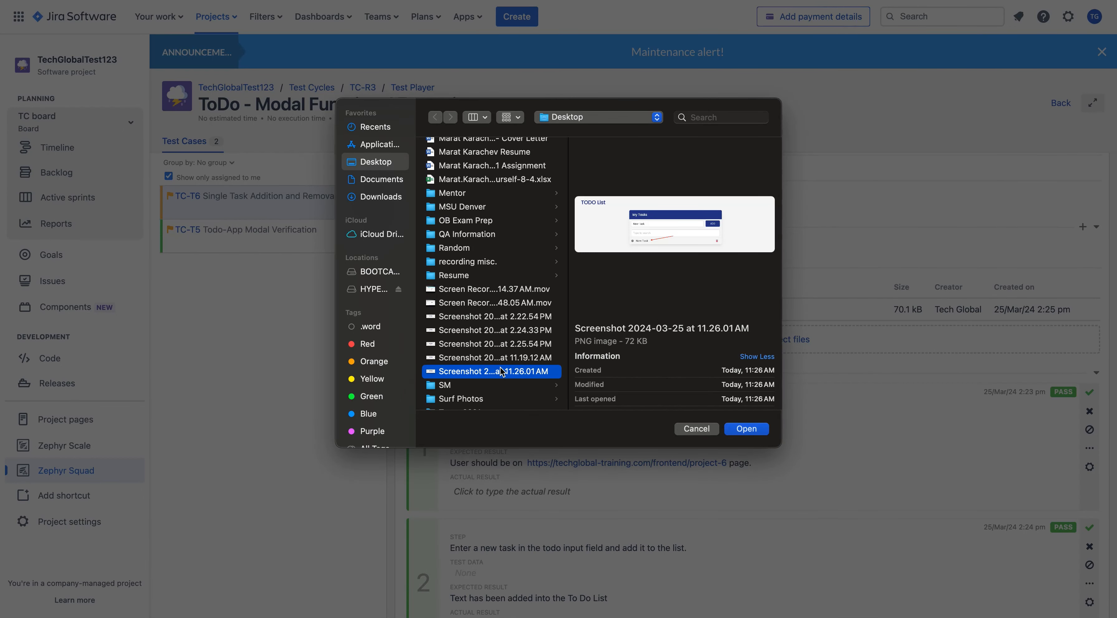
pyautogui.click(477, 358)
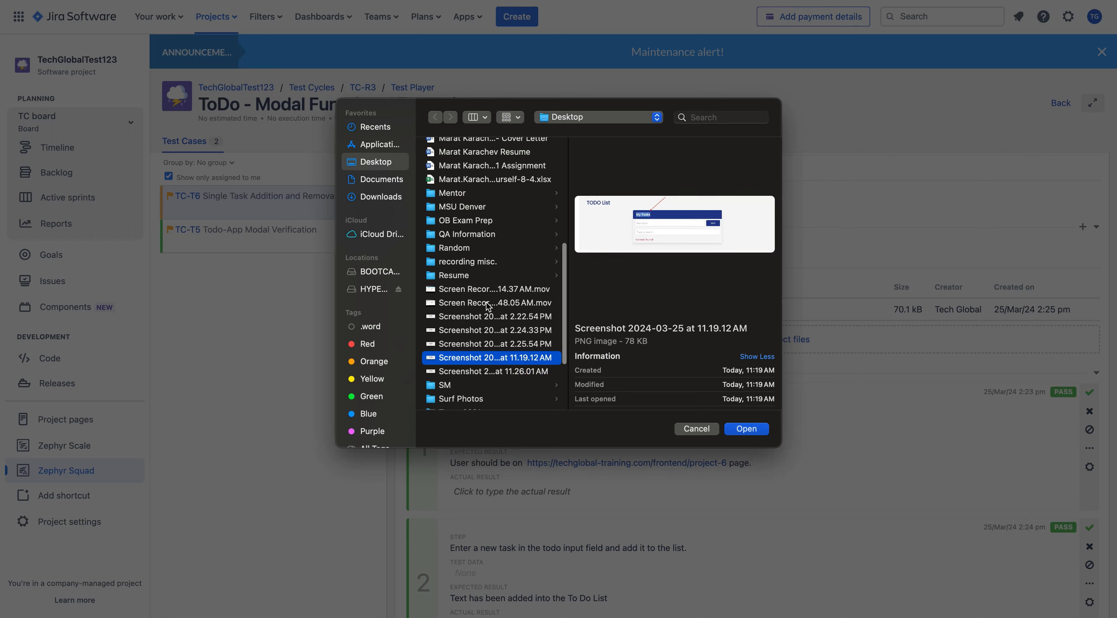
pyautogui.click(493, 290)
pyautogui.click(496, 316)
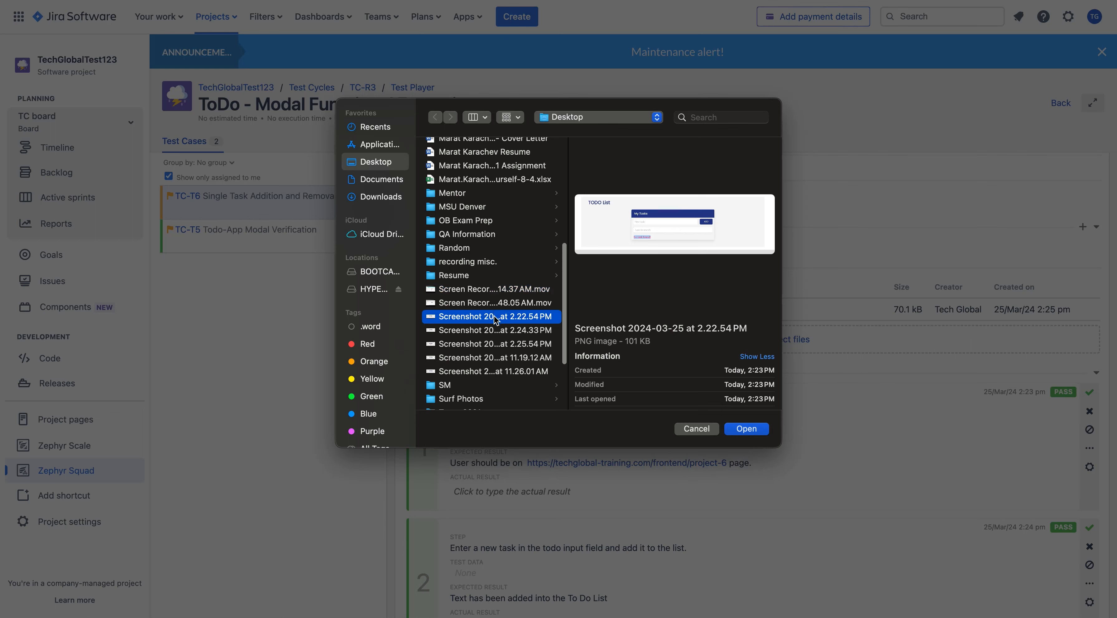
pyautogui.click(496, 331)
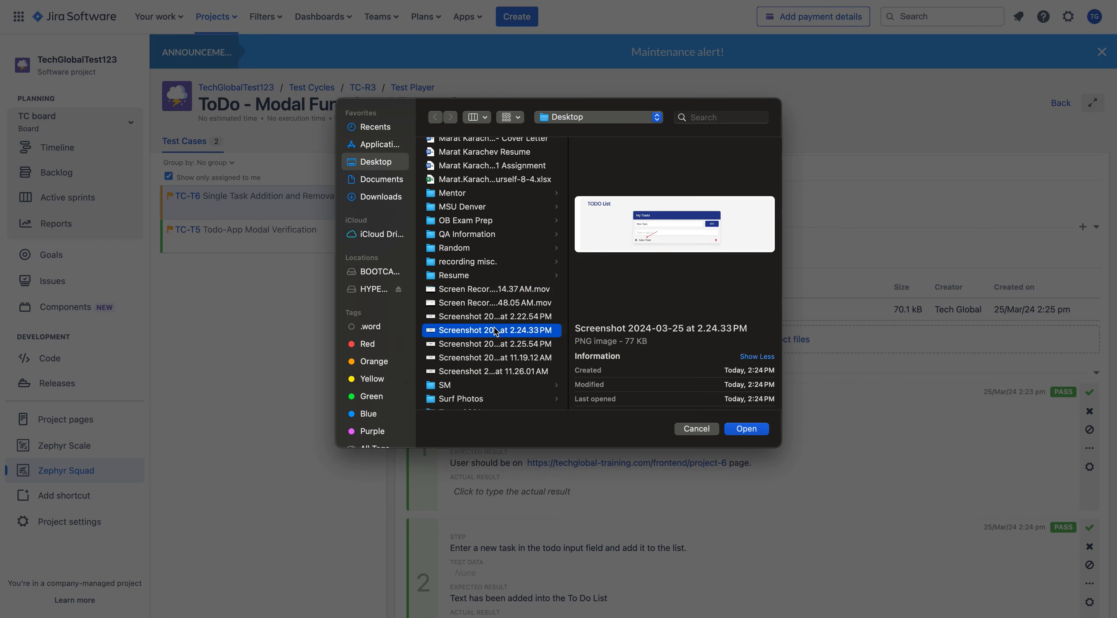
pyautogui.click(498, 345)
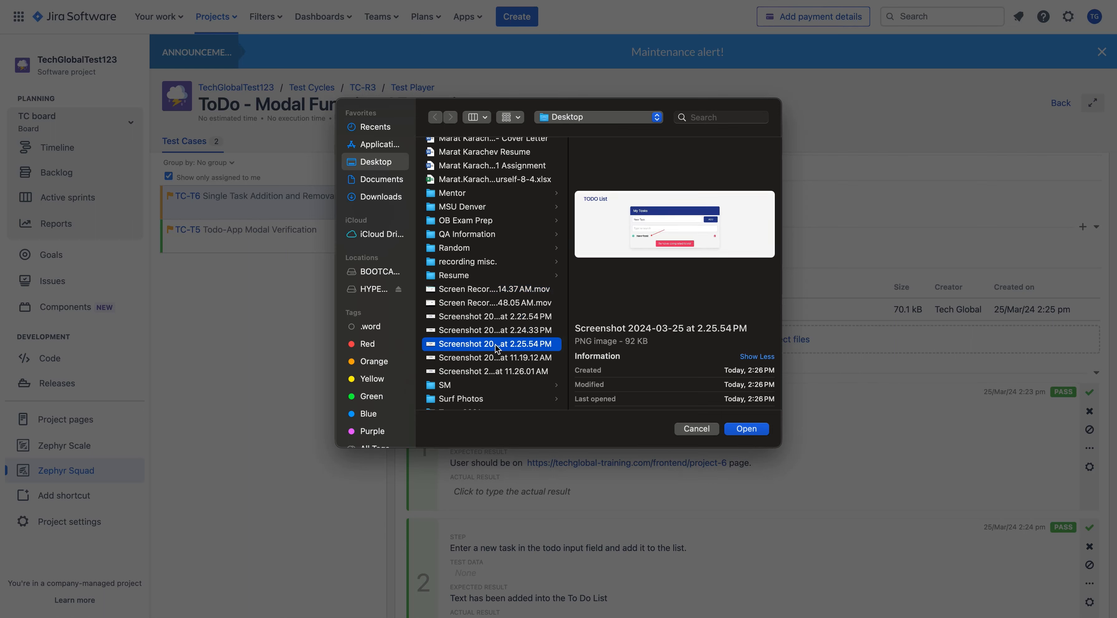
pyautogui.click(746, 428)
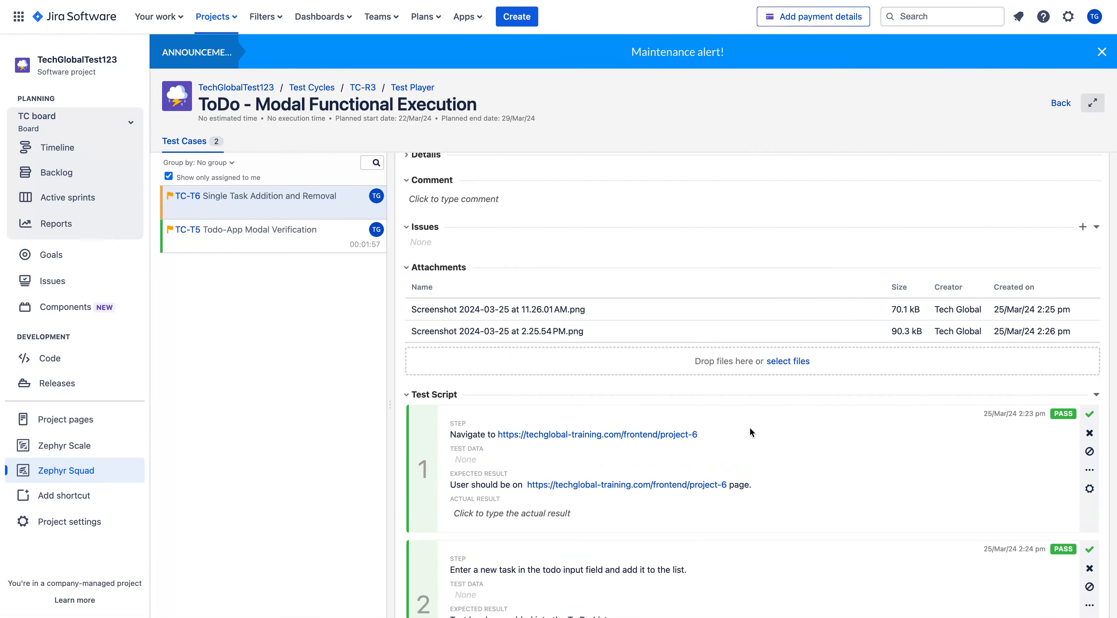
# - Mark TC-T6 step 6, validating that the item is marked as completed, as Pass
pyautogui.scroll(-10, 750, 427)
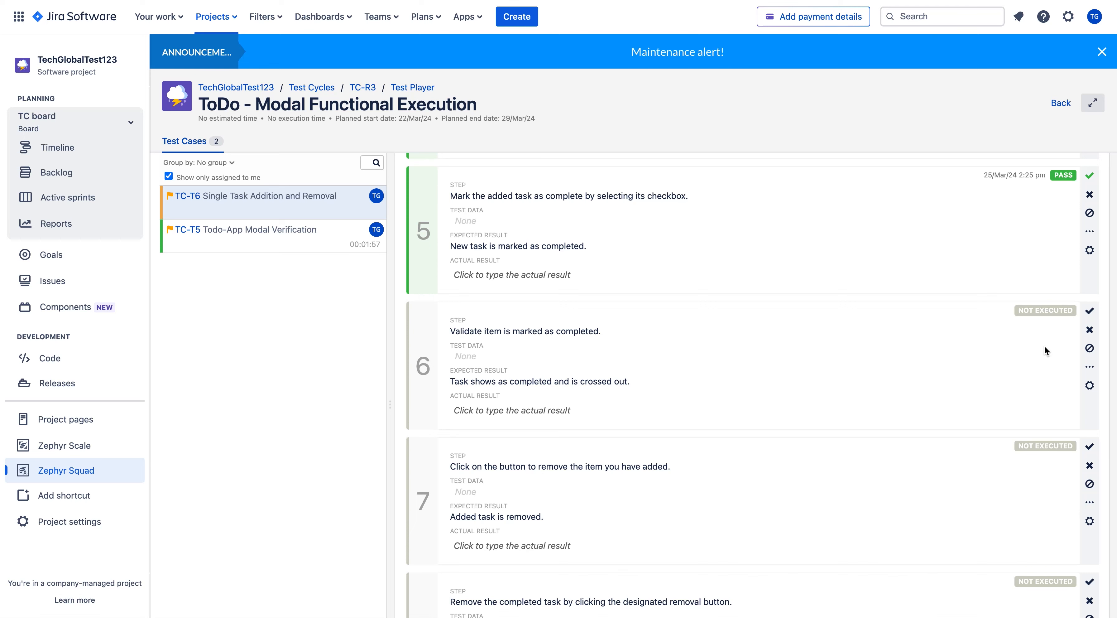
pyautogui.click(1089, 311)
pyautogui.scroll(-2, 743, 370)
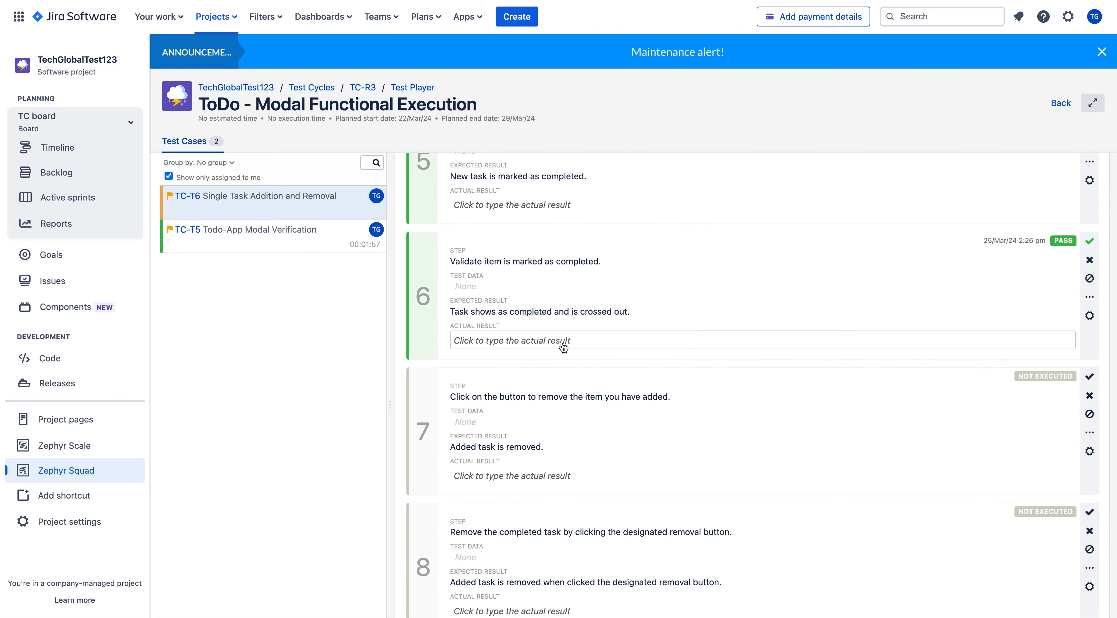
# - Delete the individual New Task entry in the todo app and mark TC-T6 step 7 as Pass
pyautogui.scroll(-3, 563, 346)
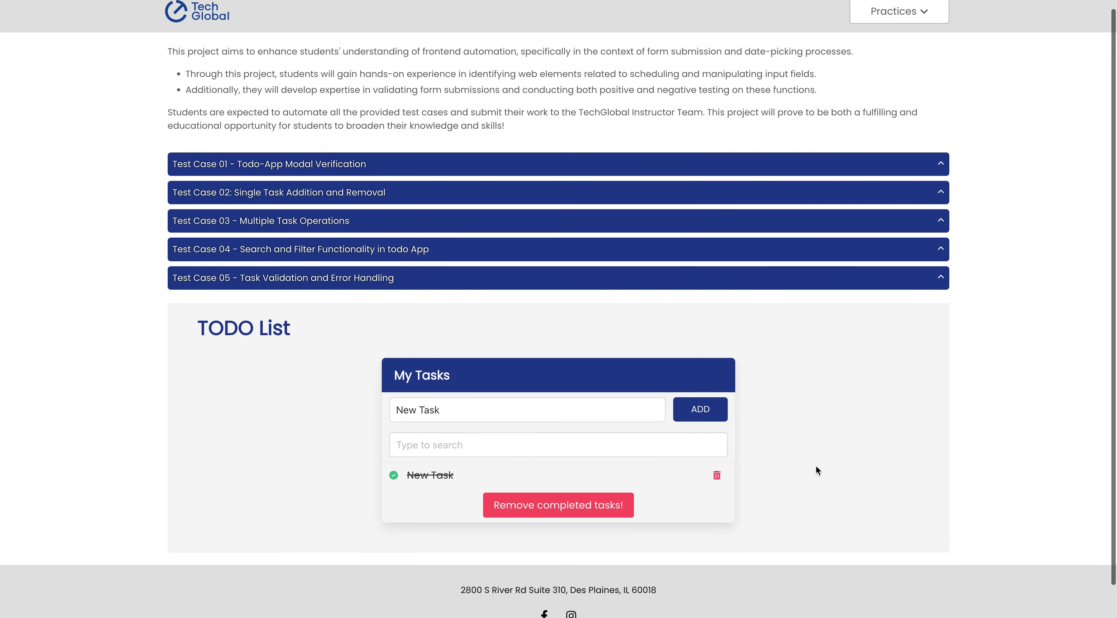
pyautogui.scroll(-2, 815, 465)
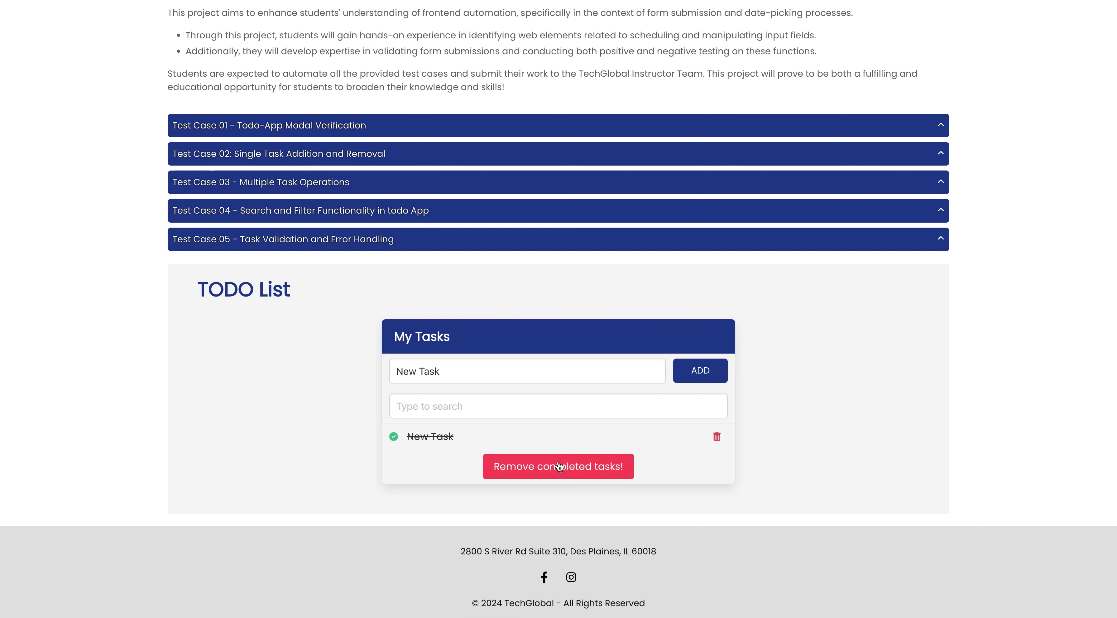
pyautogui.click(717, 438)
pyautogui.click(266, 1)
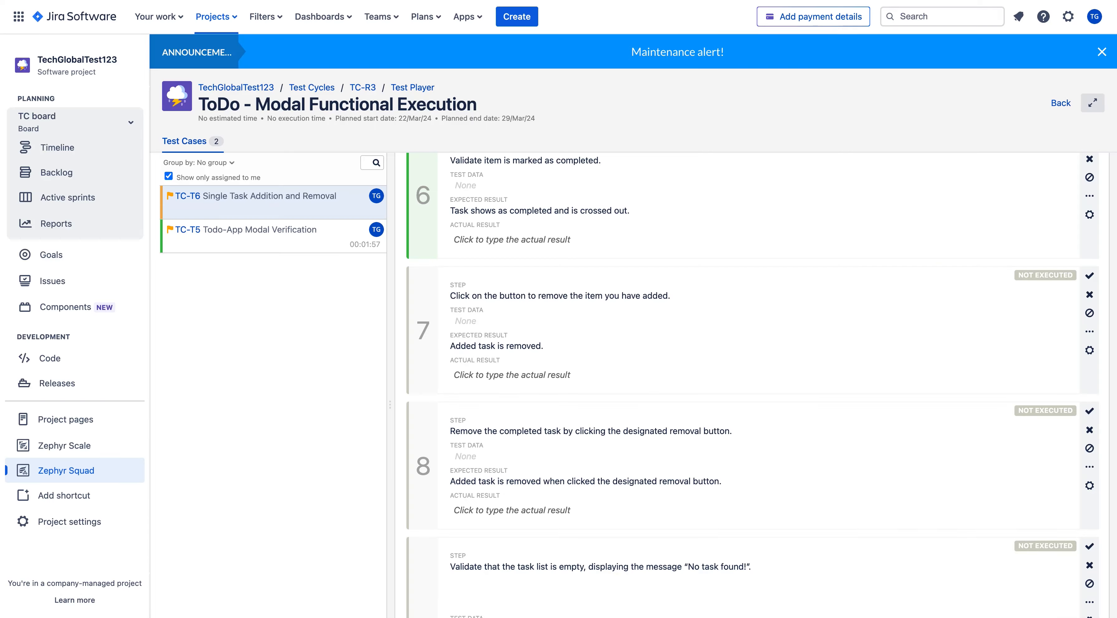
pyautogui.scroll(-2, 489, 219)
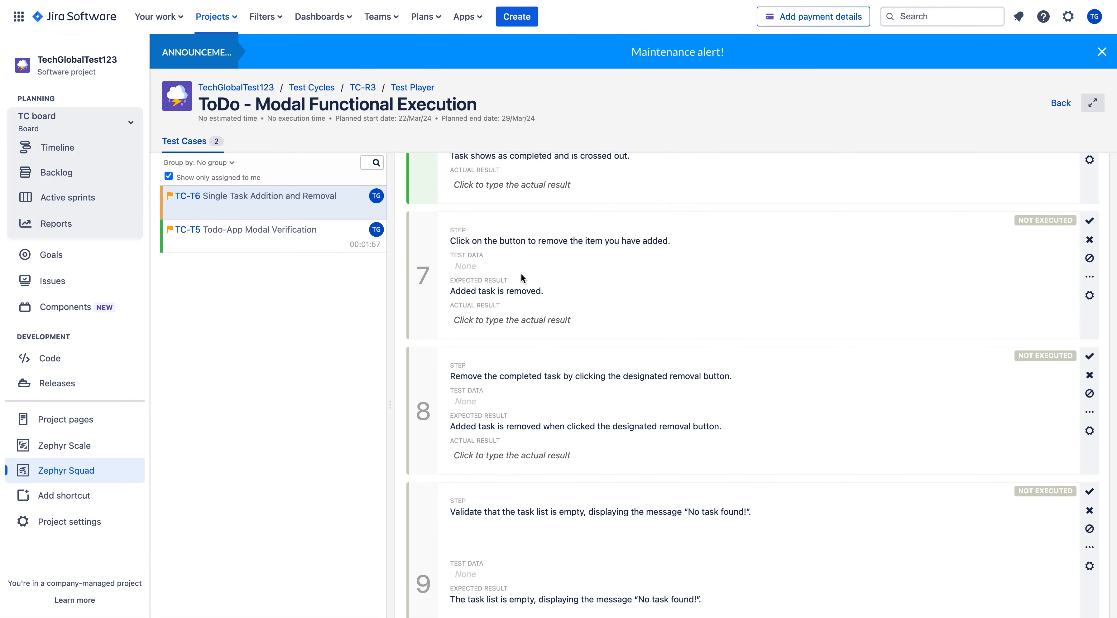
pyautogui.click(1089, 221)
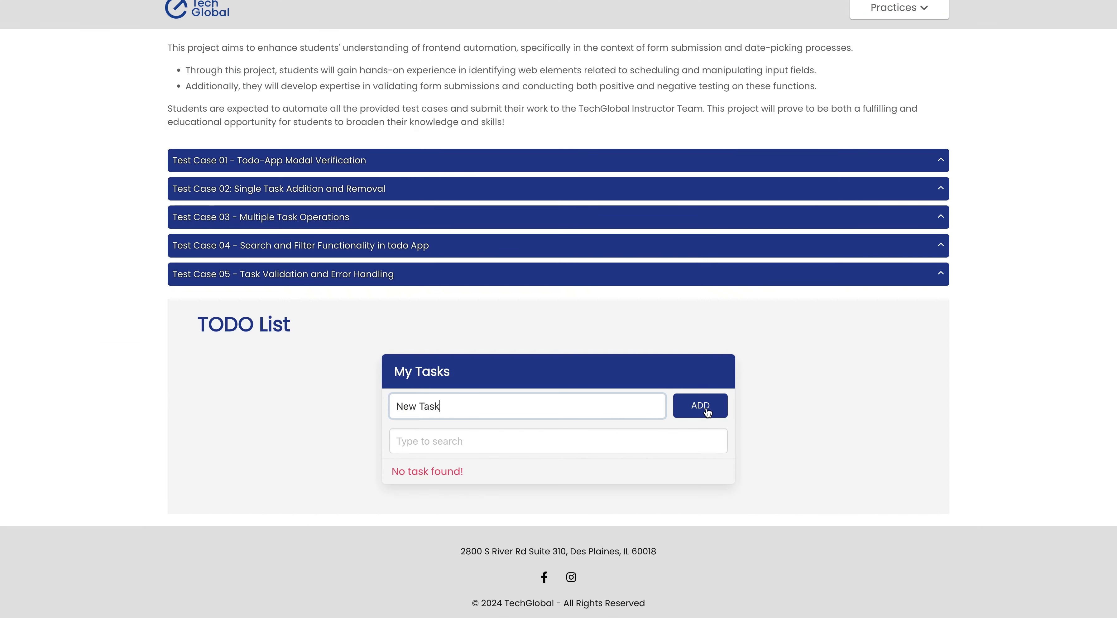
# - Add New Task to the todo list again and mark it as completed
pyautogui.click(711, 407)
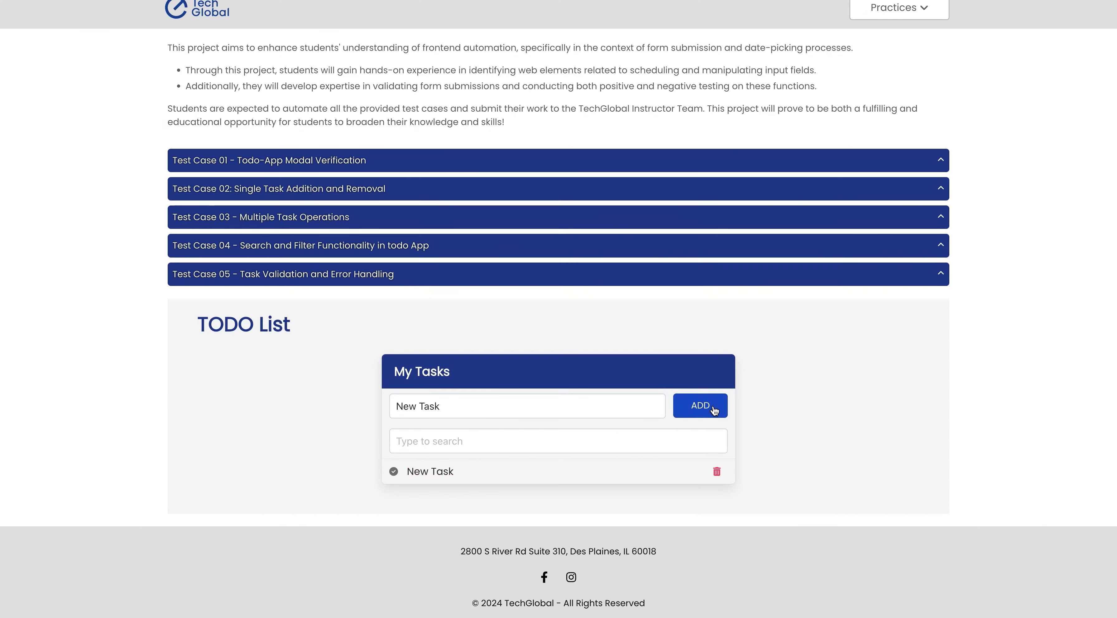
pyautogui.click(441, 474)
pyautogui.scroll(-1, 441, 476)
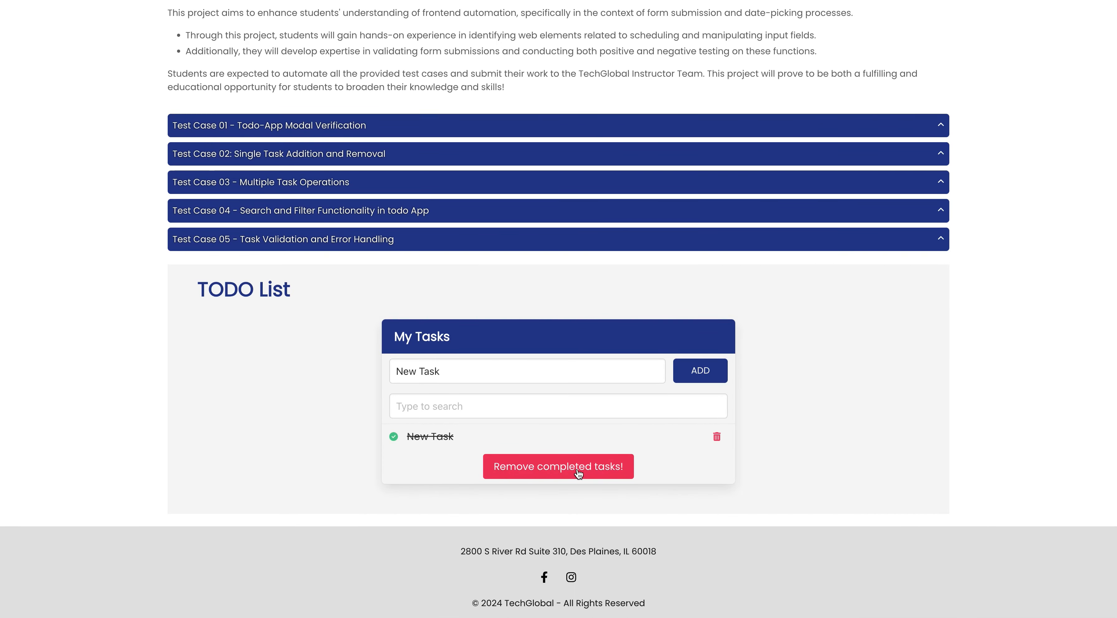
# - Remove all completed tasks from the todo list and mark TC-T6 step 8 as Pass
pyautogui.click(532, 469)
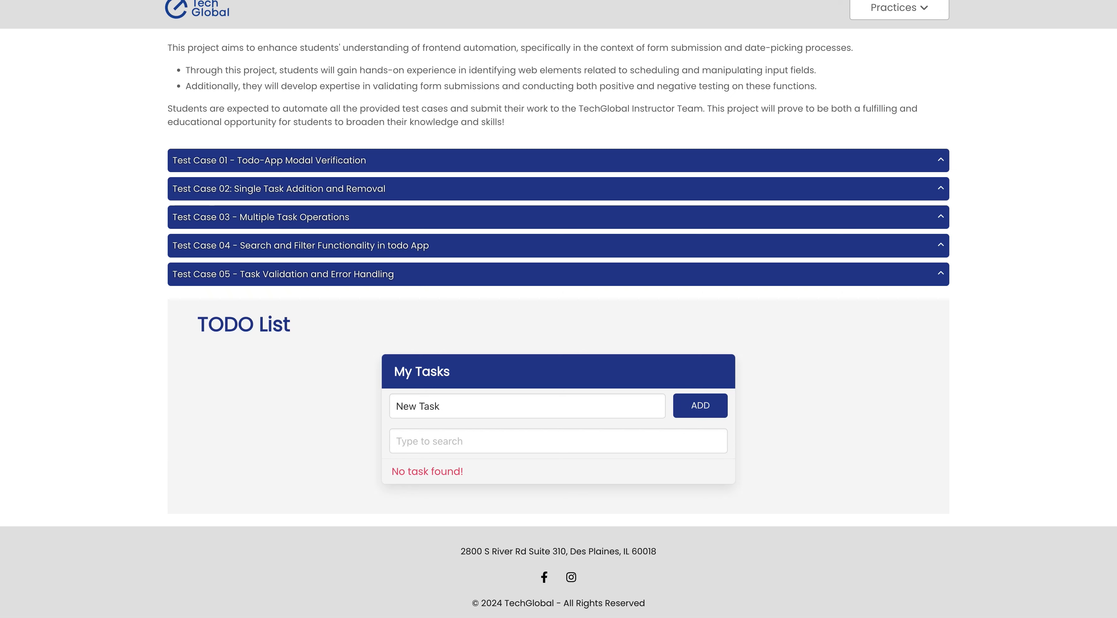
pyautogui.click(359, 1)
pyautogui.scroll(-2, 718, 319)
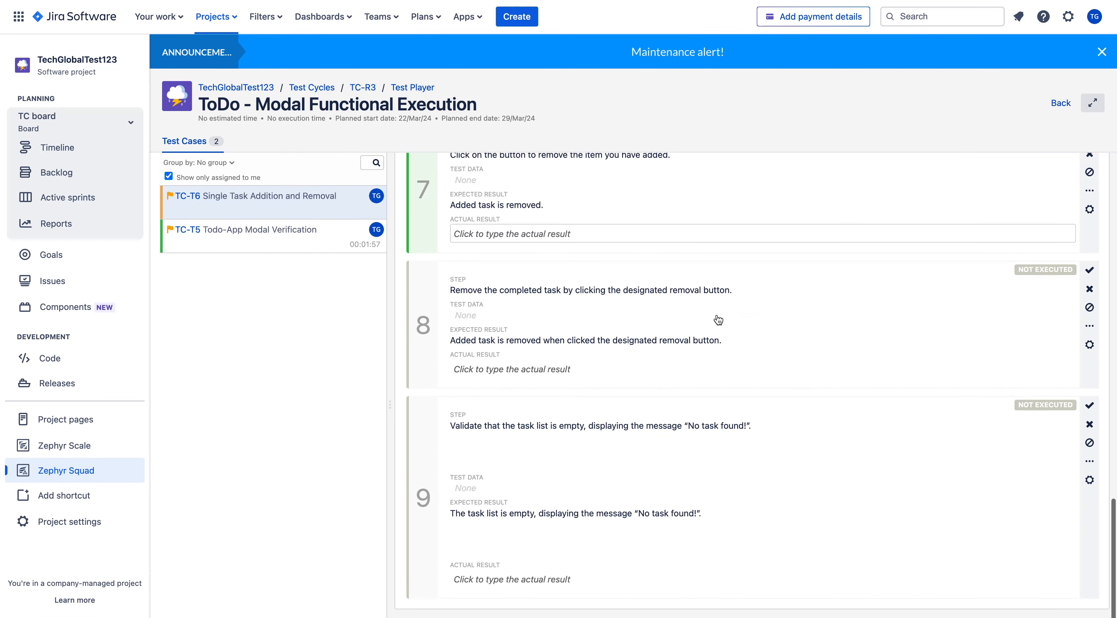
pyautogui.click(1091, 268)
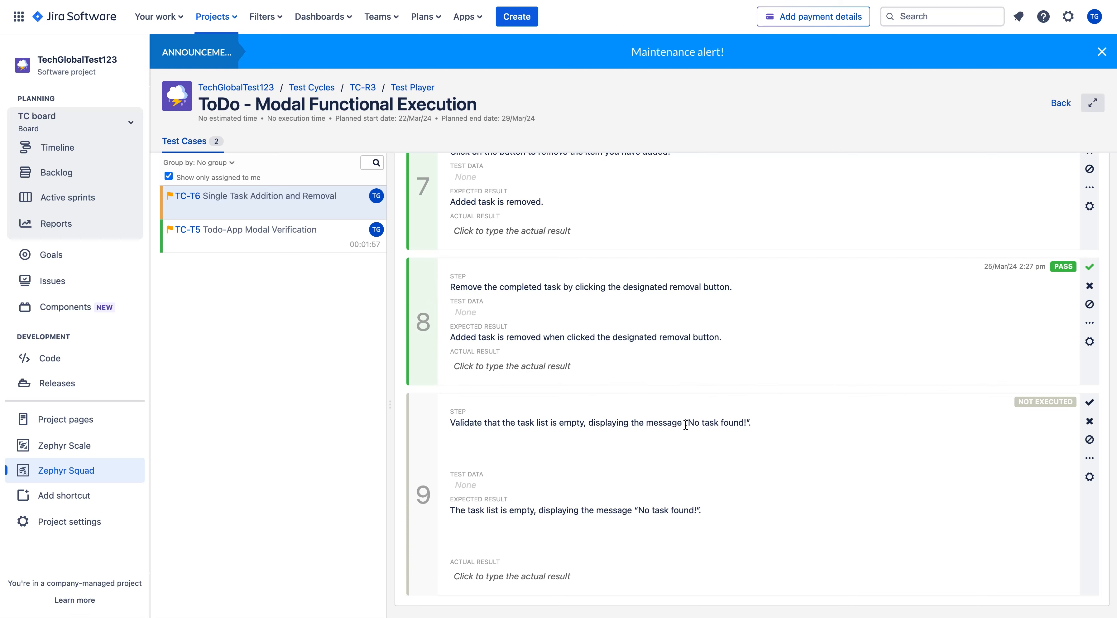
# - Check step 9, capture a screenshot of the TODO List area with its empty-list message, and open it for editing
pyautogui.scroll(-3, 685, 425)
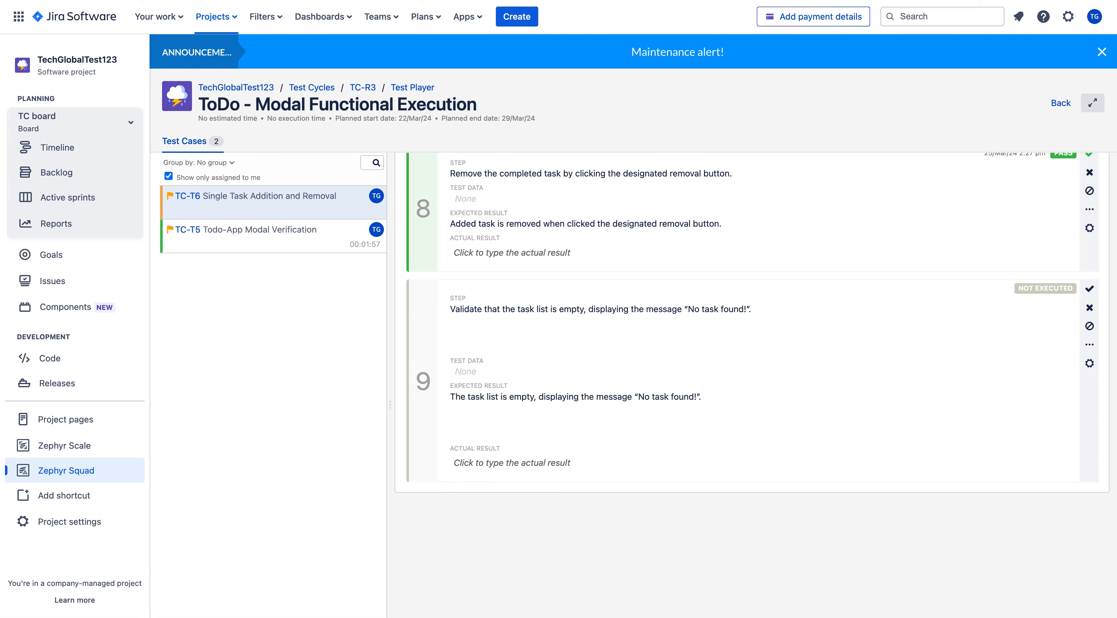
pyautogui.hotkey('ctrl', 'Tab')
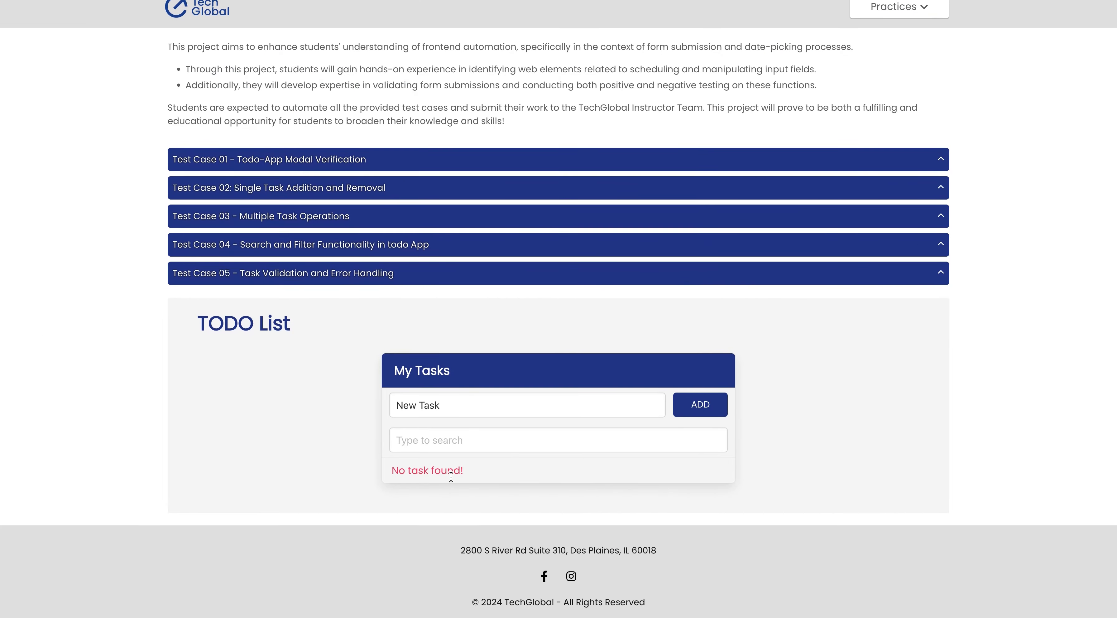
pyautogui.press('super+shift+4')
pyautogui.moveTo(161, 297); pyautogui.dragTo(953, 517)
pyautogui.click(1017, 586)
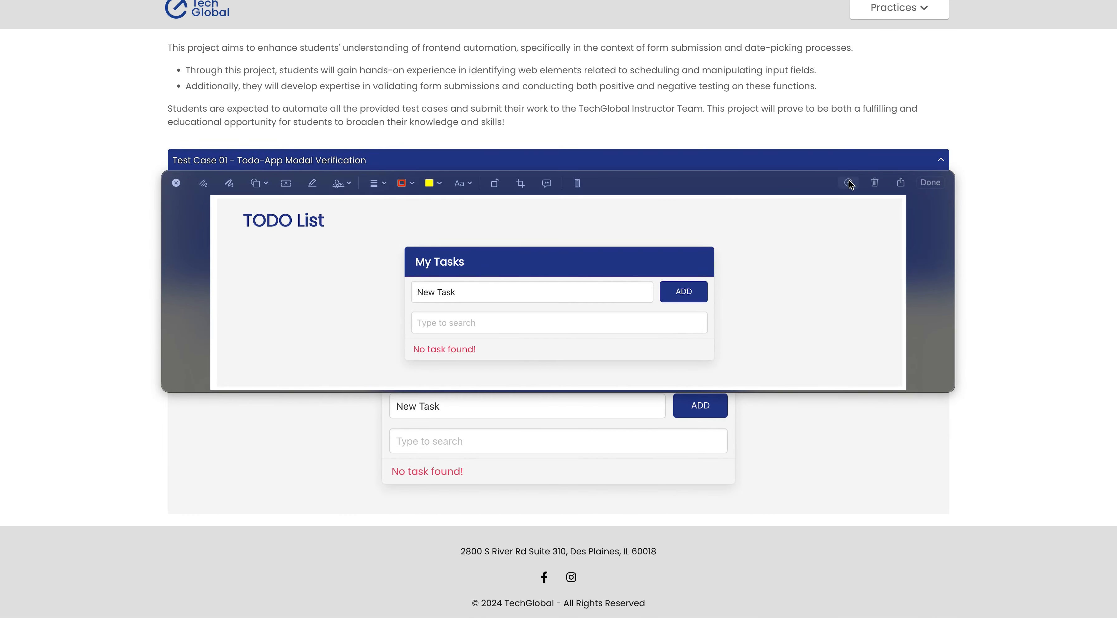
# - Annotate the screenshot with an arrow pointing at the "No task found!" message and close the screenshot preview
pyautogui.click(257, 182)
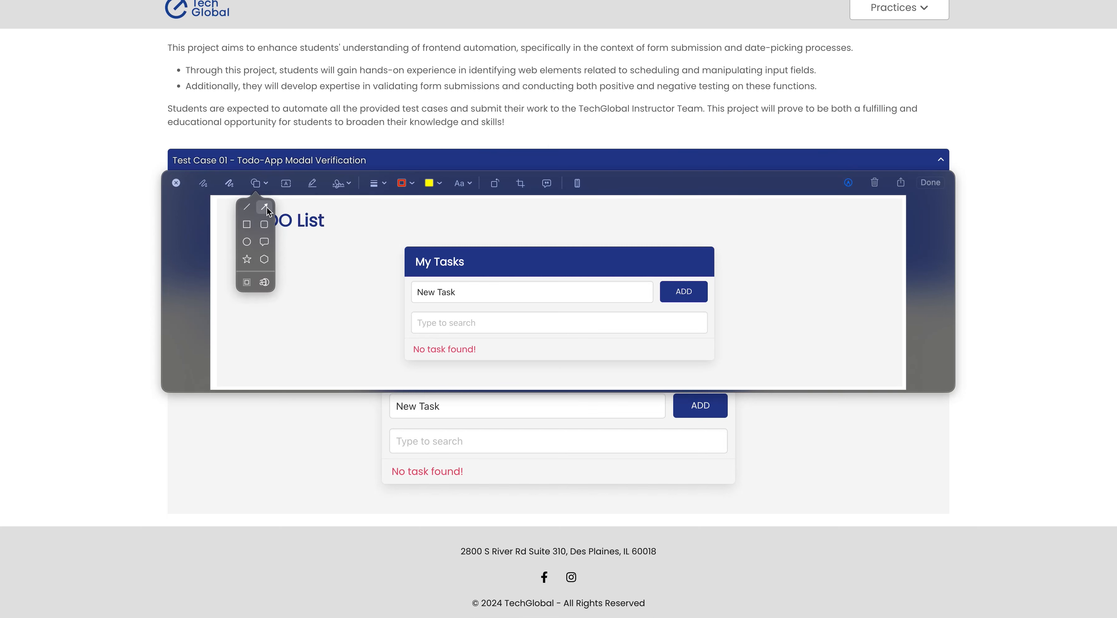
pyautogui.click(267, 209)
pyautogui.moveTo(528, 293); pyautogui.dragTo(511, 327)
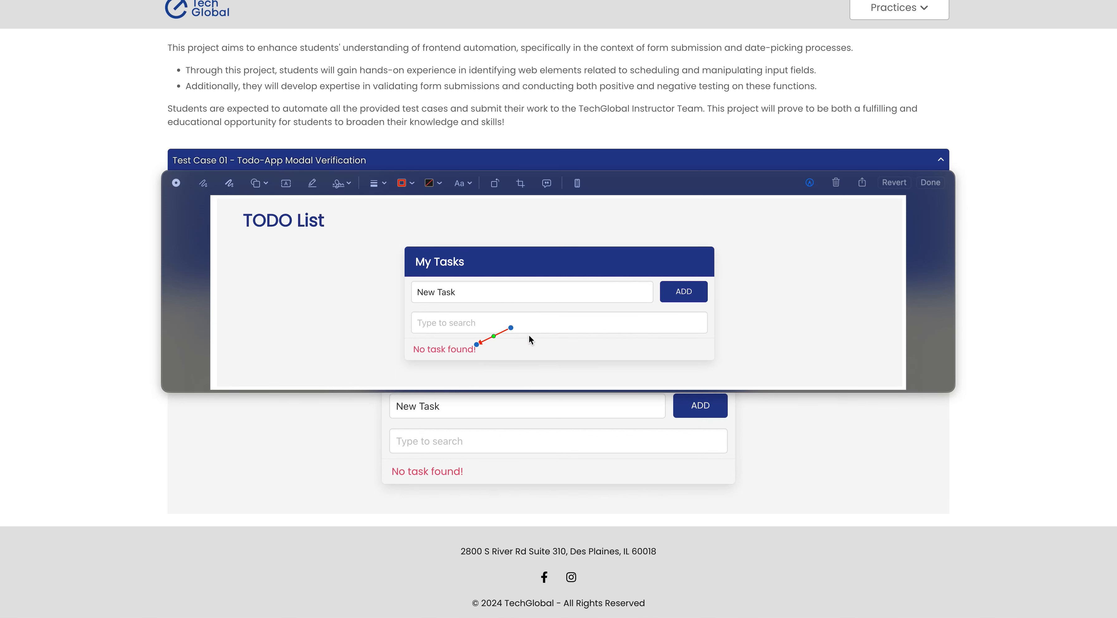
pyautogui.press('Escape')
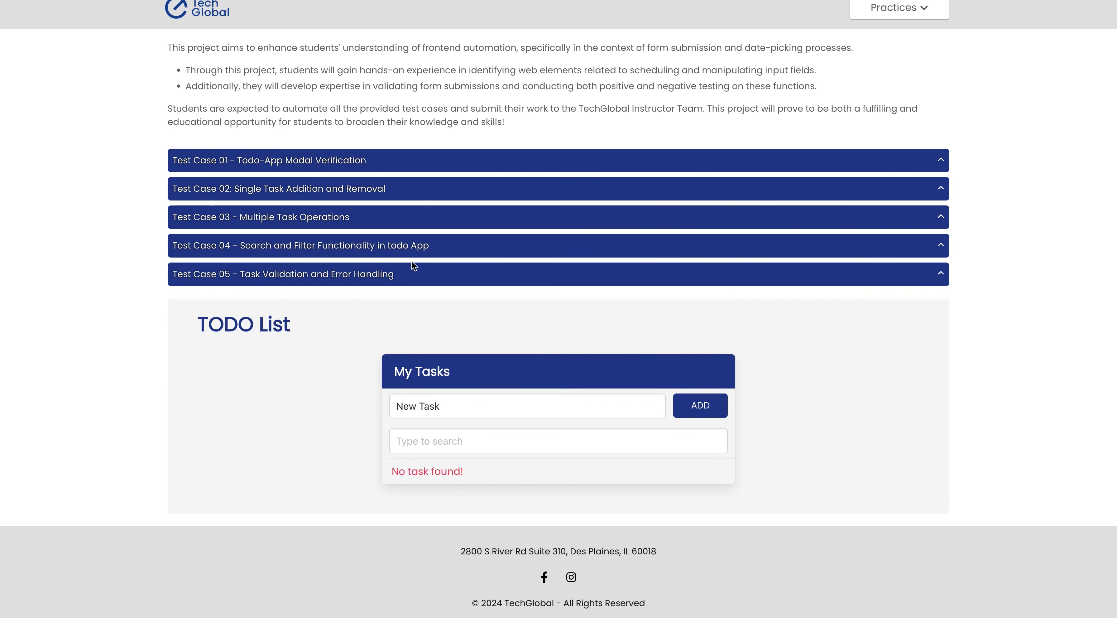
# - Mark TC-T6 step 9, validating that the task list is empty with the message "No task found!", as Pass
pyautogui.click(304, 1)
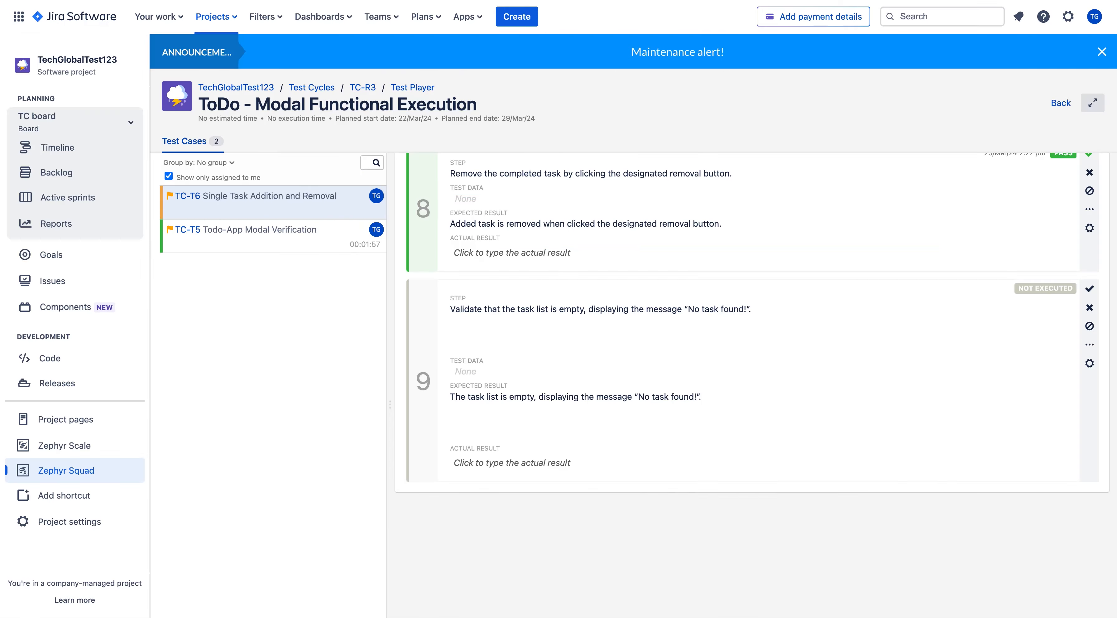
pyautogui.click(1089, 289)
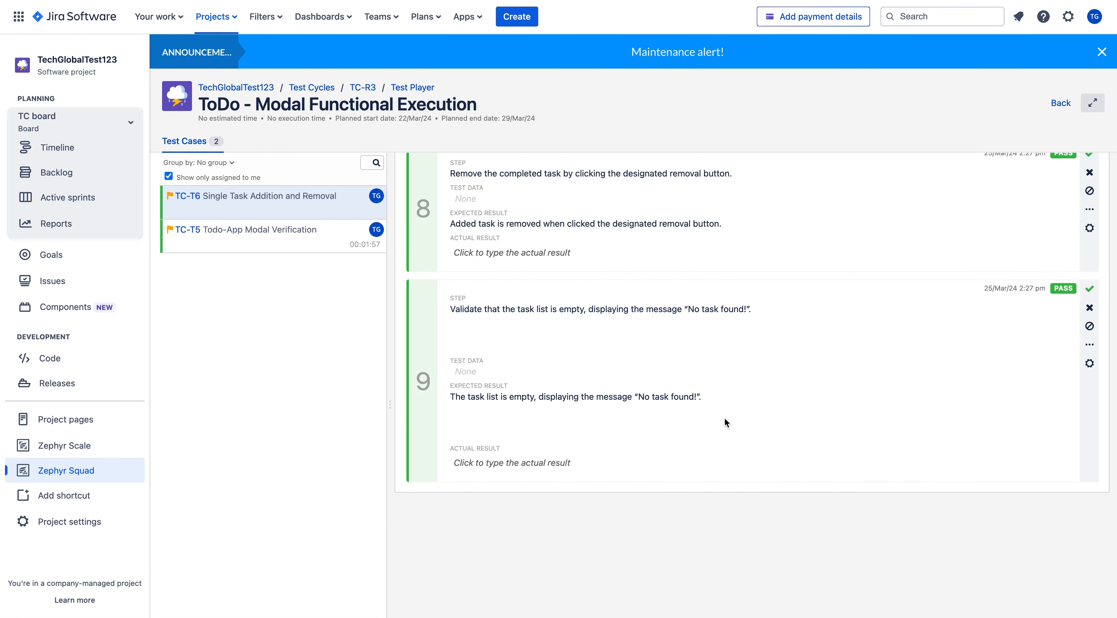
# - Attach the file "Screenshot 2024-03-25 at 2.27.37 PM" from the Desktop to the TC-T6 execution
pyautogui.scroll(10, 724, 422)
pyautogui.scroll(10, 725, 422)
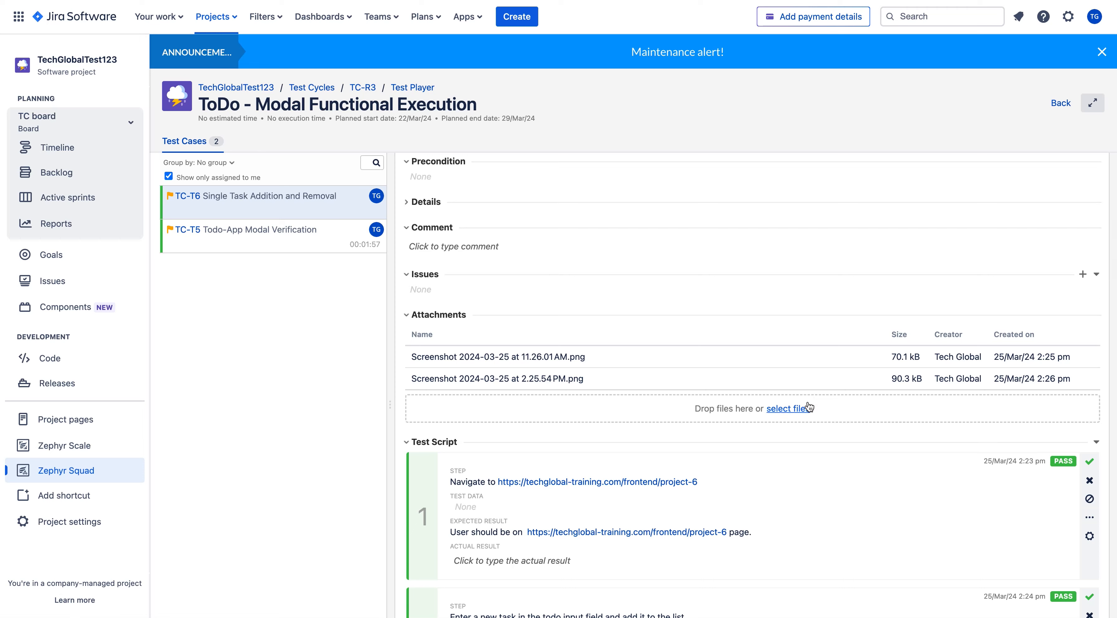
pyautogui.click(804, 408)
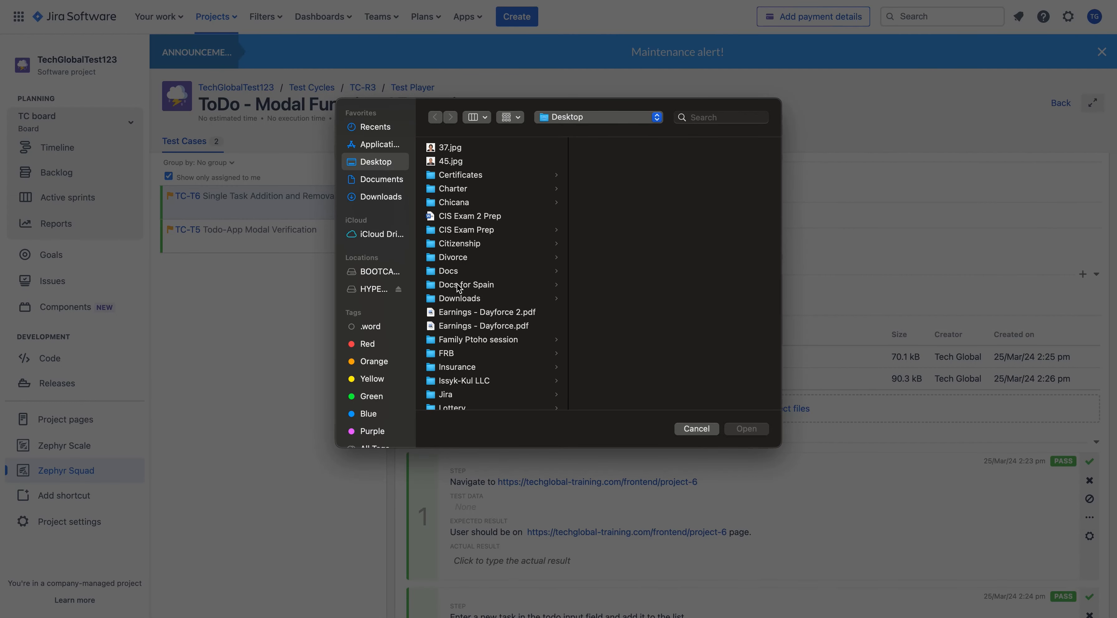
pyautogui.scroll(-5, 457, 283)
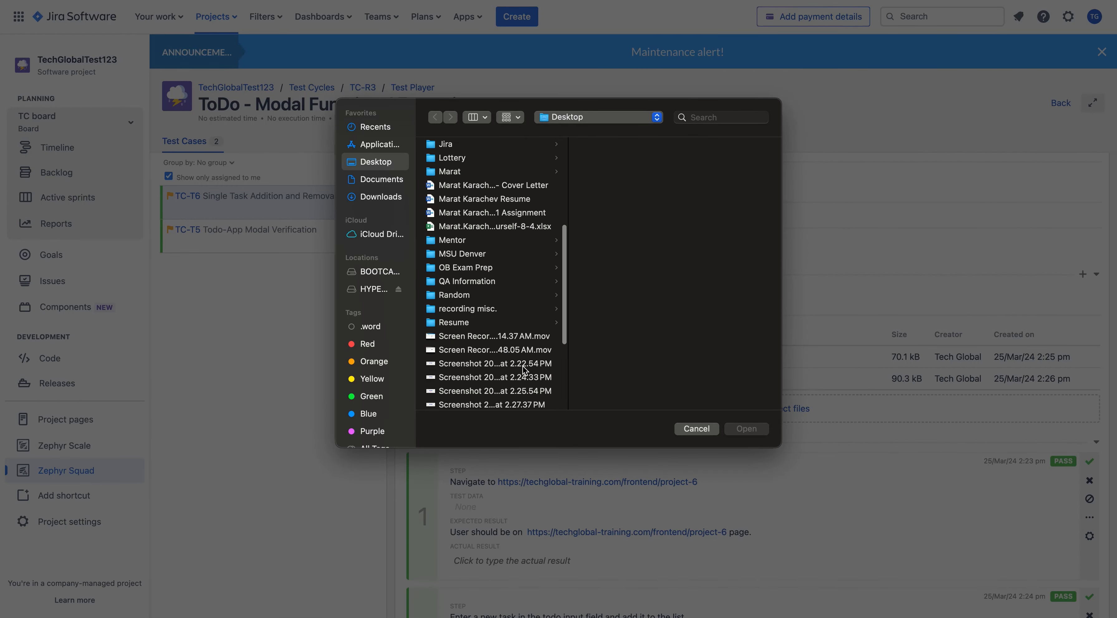
pyautogui.click(526, 389)
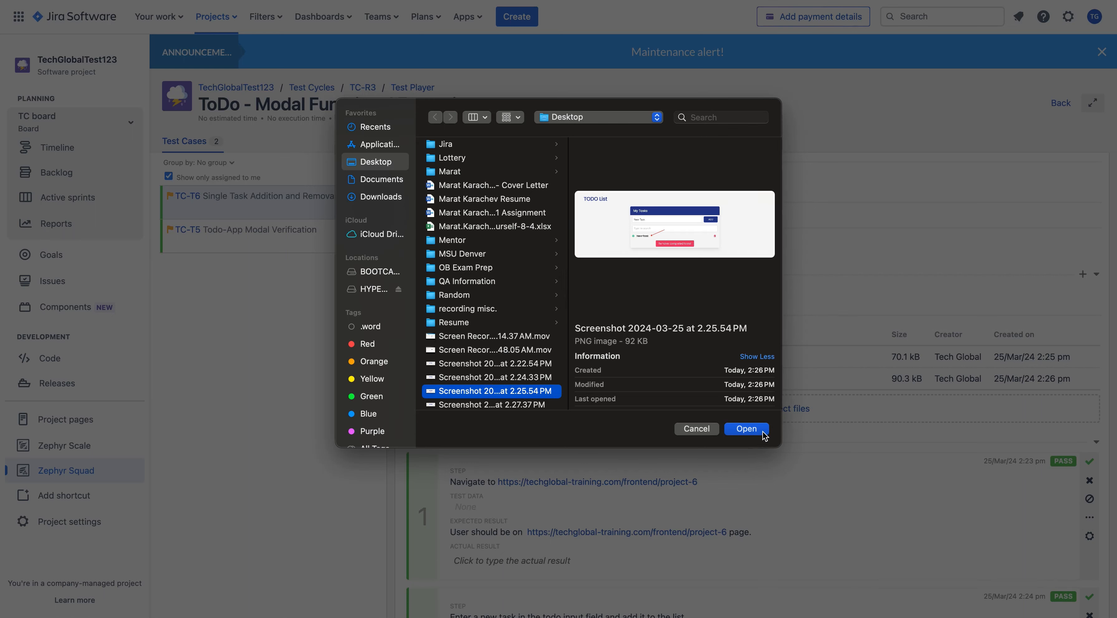
pyautogui.scroll(-2, 518, 398)
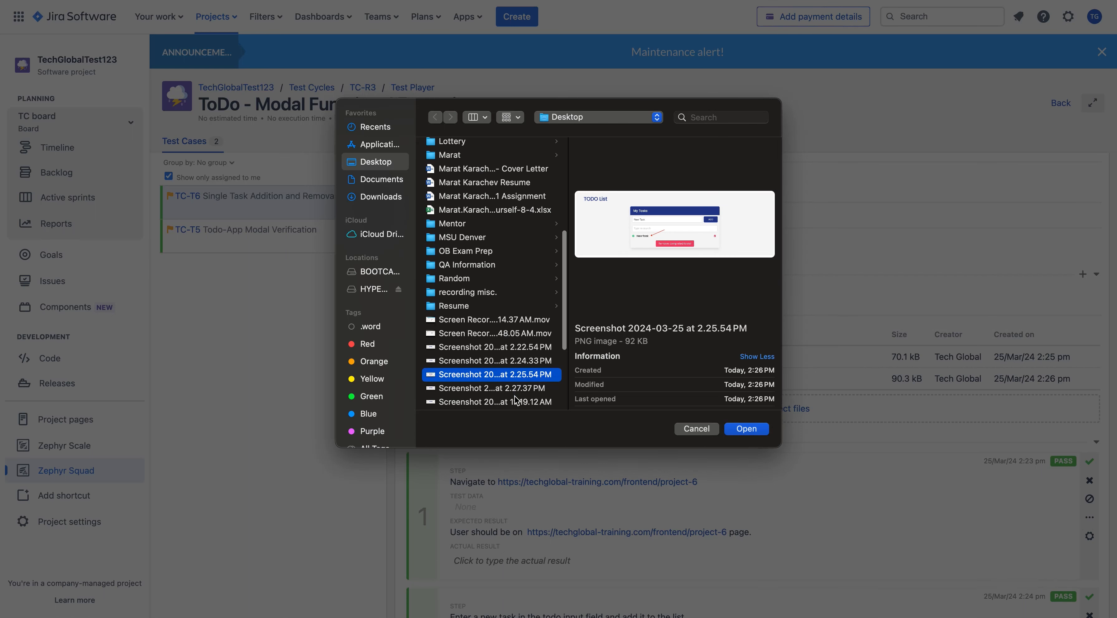
pyautogui.click(517, 399)
pyautogui.click(521, 388)
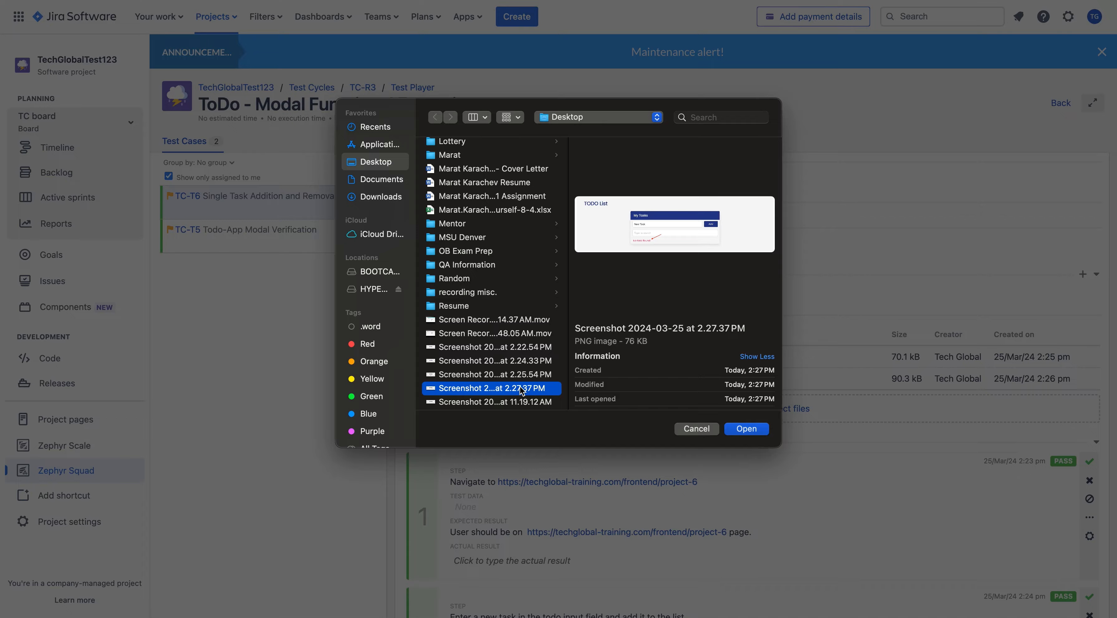
pyautogui.click(761, 431)
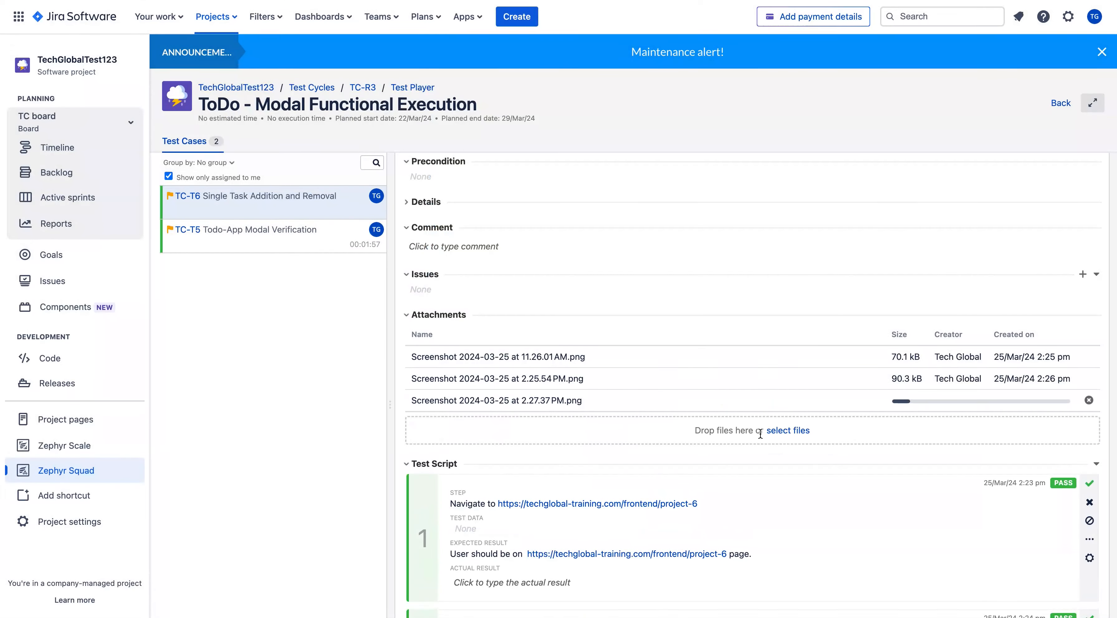
# - Review the TC-T6 step results and check the execution progress of ToDo - Modal Functional Execution in the Zephyr Squad test cycles list
pyautogui.scroll(-15, 714, 357)
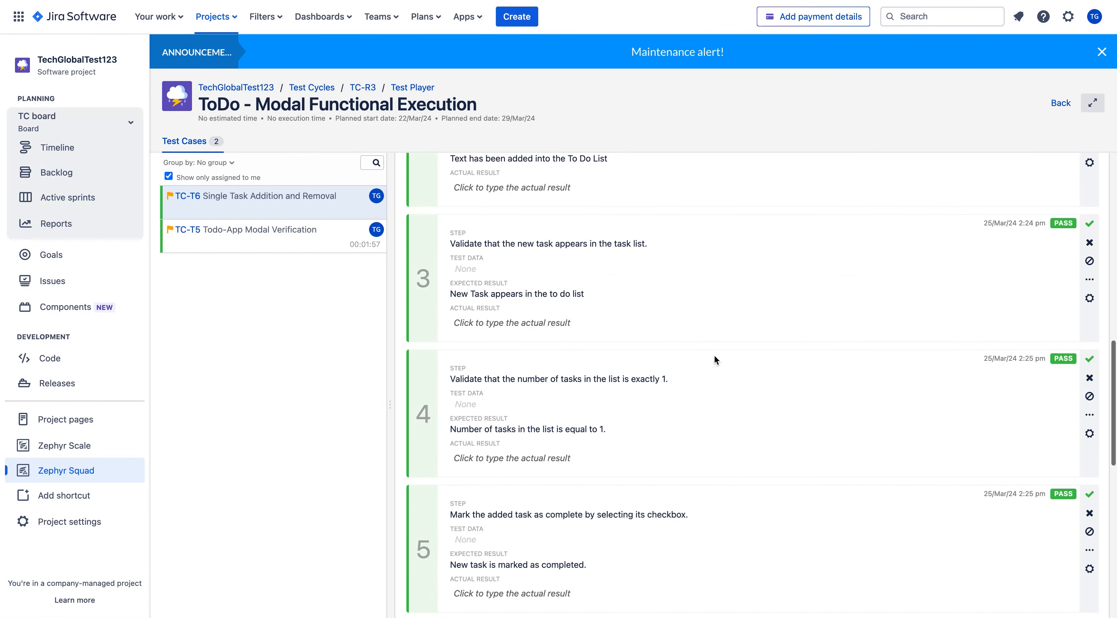
pyautogui.scroll(15, 715, 359)
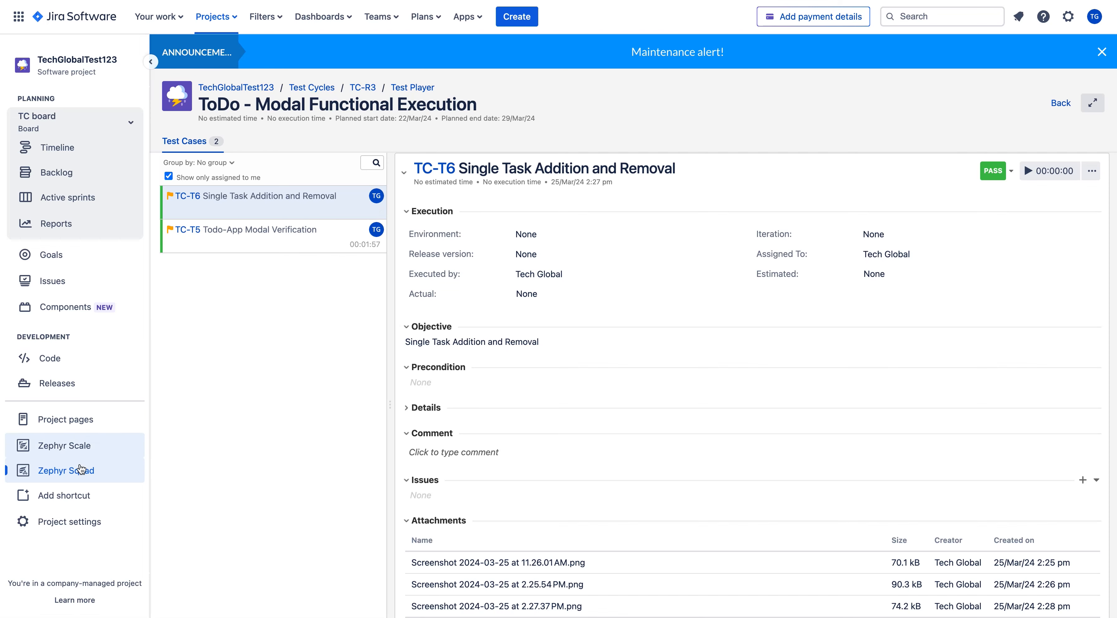
pyautogui.click(81, 477)
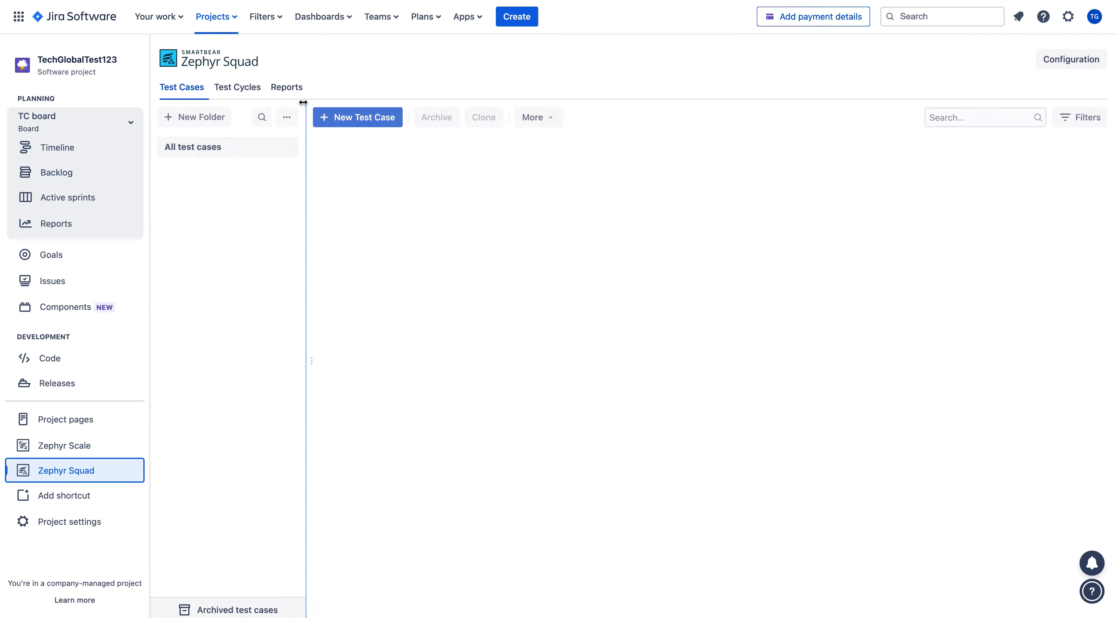
pyautogui.click(244, 90)
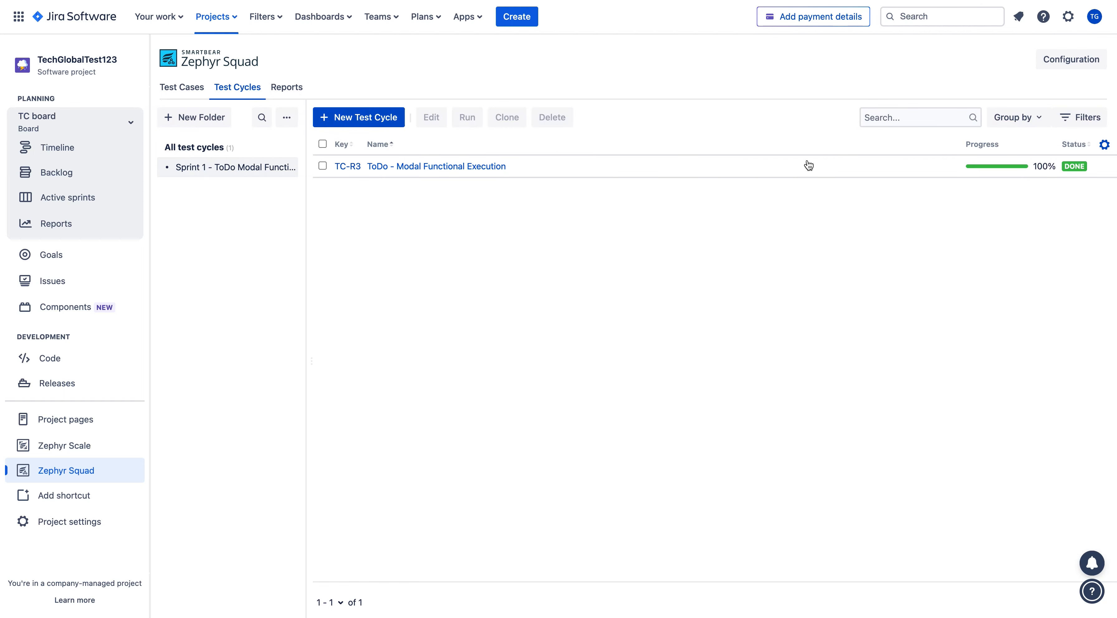
pyautogui.moveTo(1039, 167)
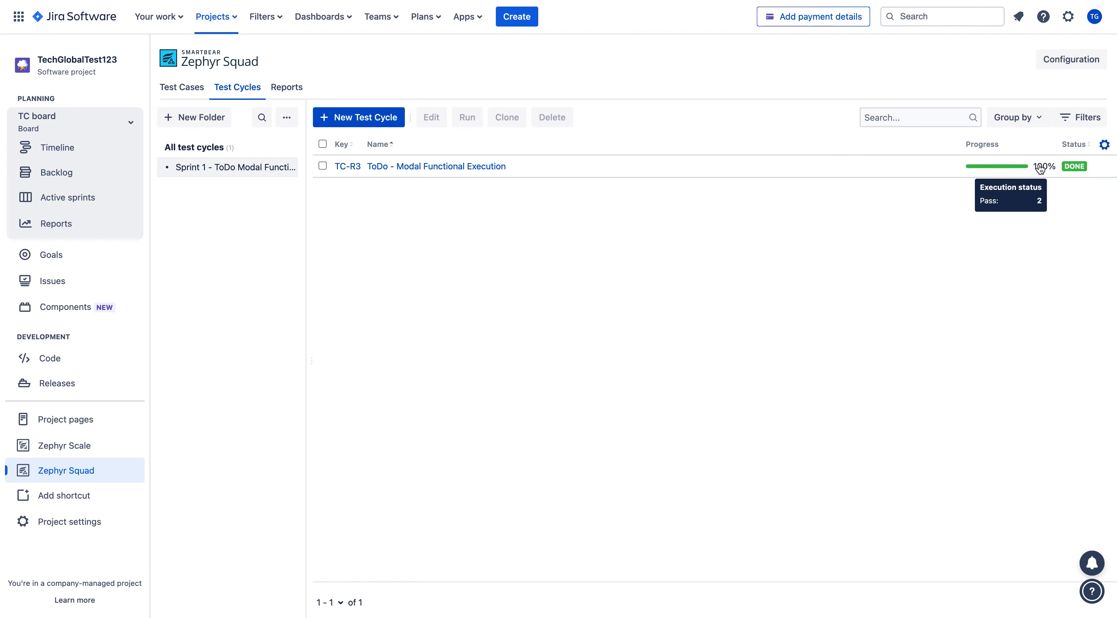
# - Reopen the ToDo - Modal Functional Execution cycle and review the TC-T5 Todo-App Modal Verification step results
pyautogui.click(391, 167)
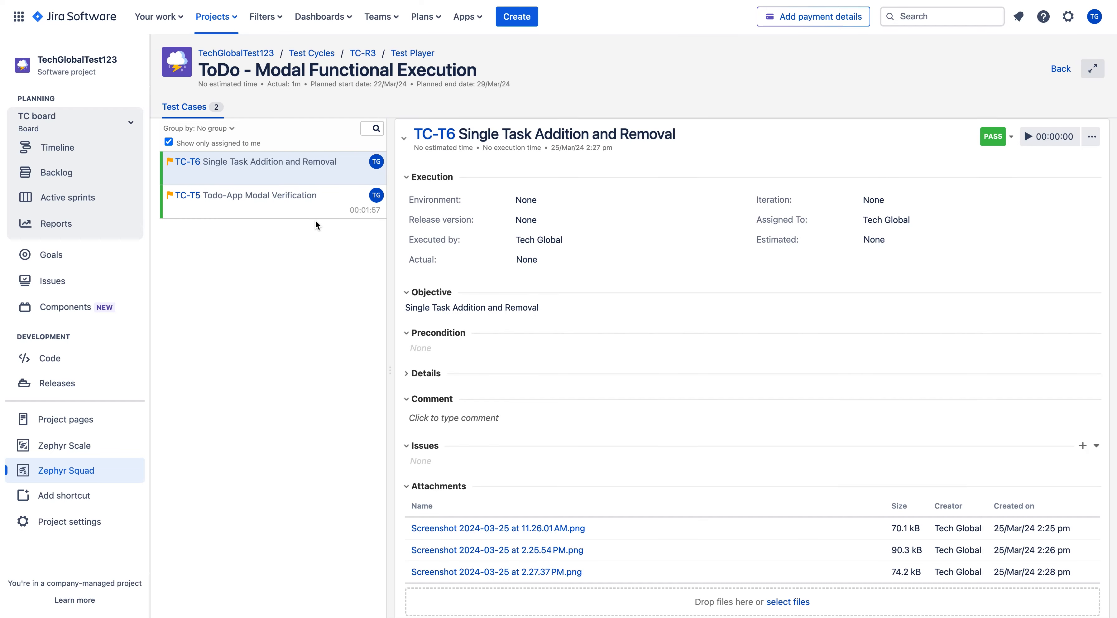
pyautogui.click(317, 208)
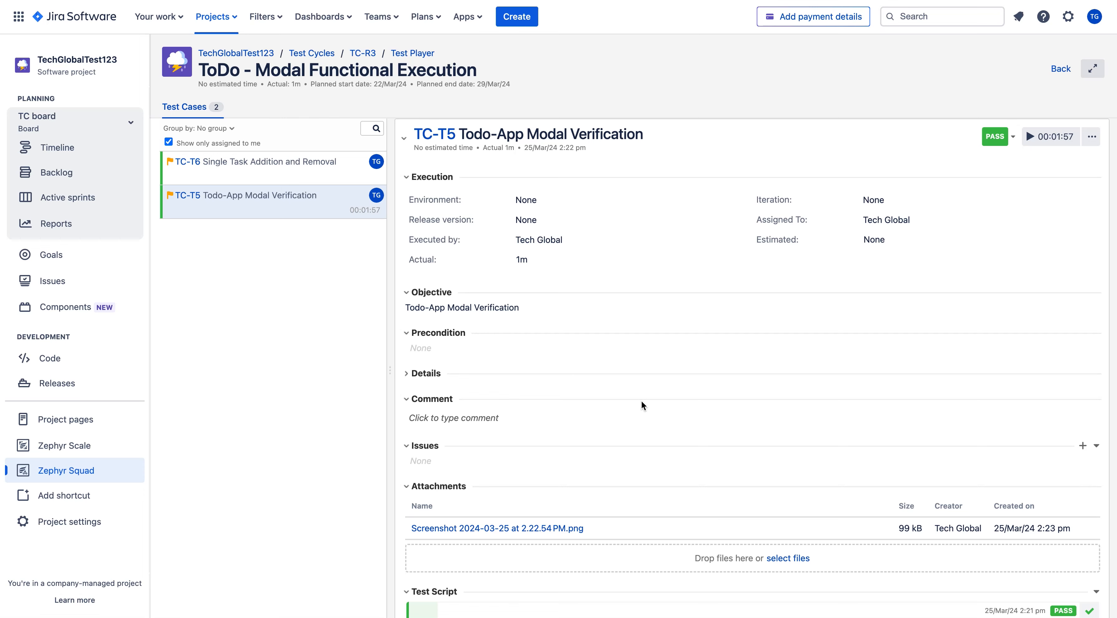
pyautogui.scroll(-8, 641, 400)
pyautogui.scroll(-5, 642, 400)
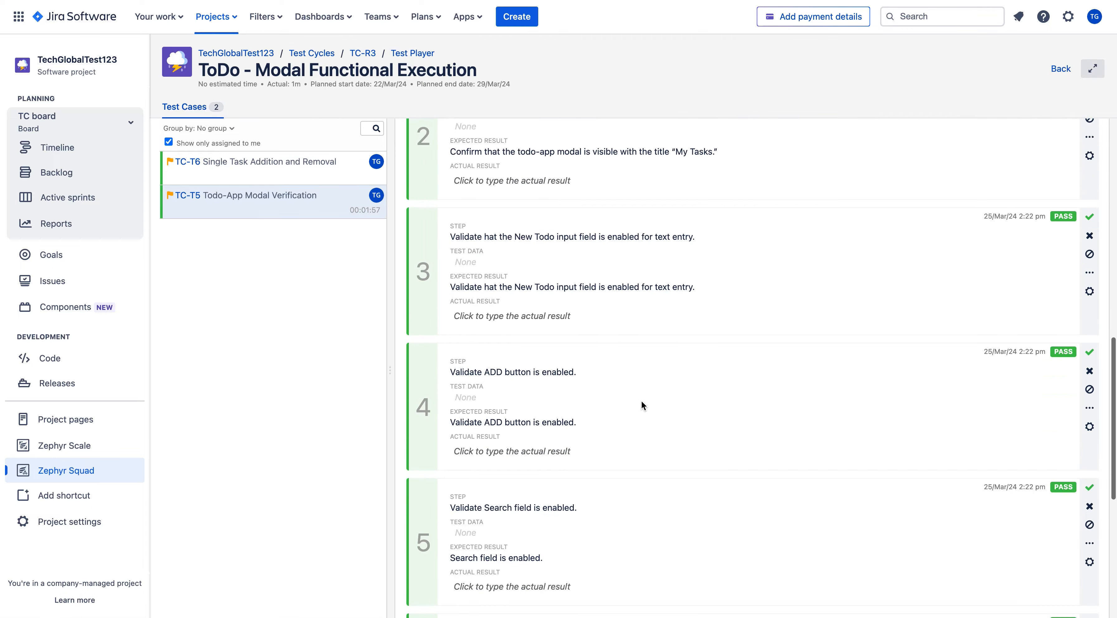